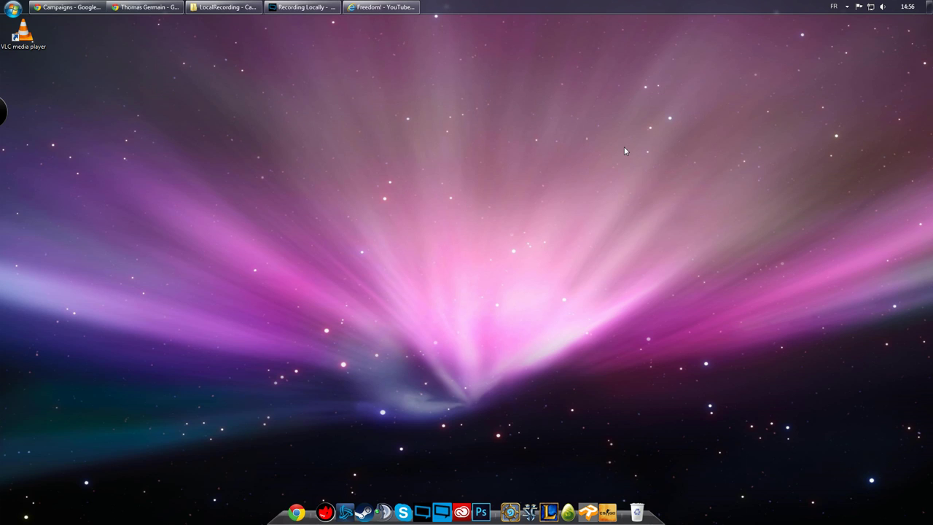
left_click(846, 8)
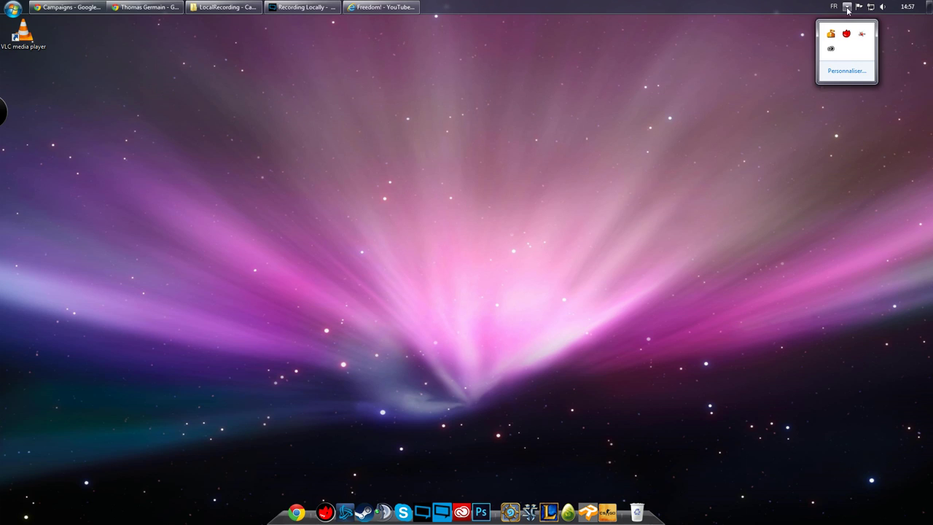
left_click(847, 7)
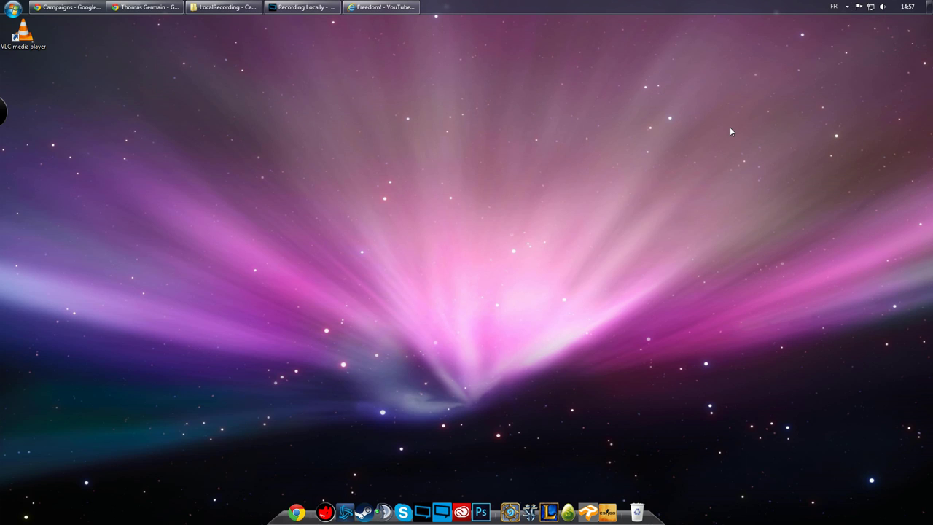
Delete the VLC media player shortcut from the desktop
left_click(42, 46)
key("Delete")
key("Return")
Launch XSplit Gamecaster, review its accounts, settings, keyboard shortcuts and recordings pages, and put its window away
left_click(442, 498)
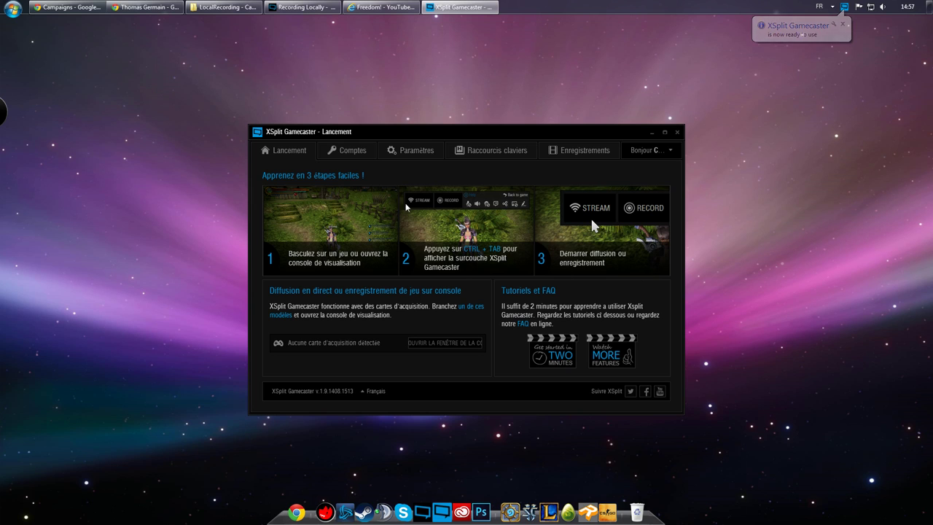
left_click(350, 153)
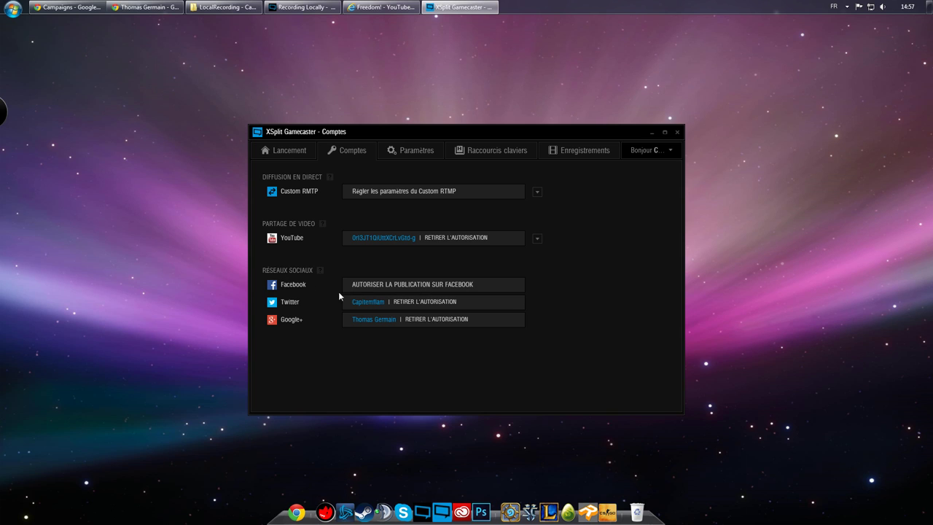
left_click(410, 152)
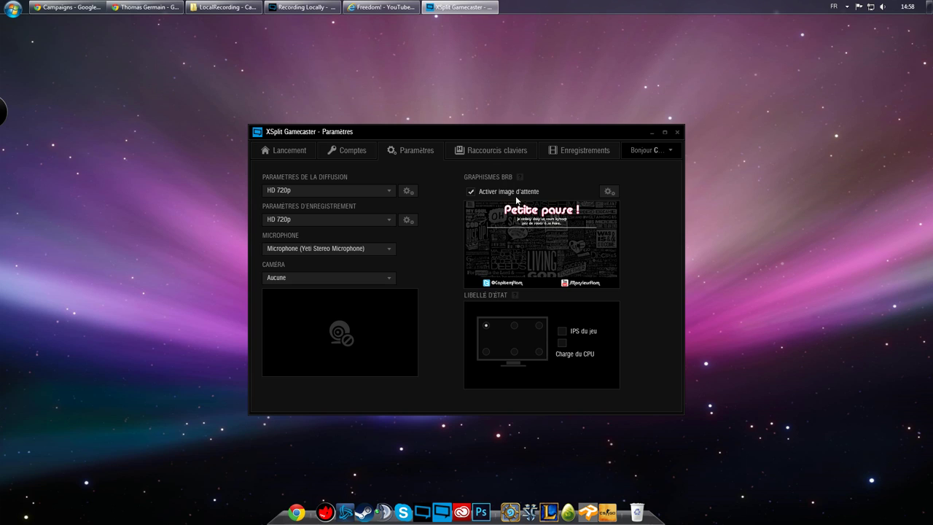
left_click(487, 150)
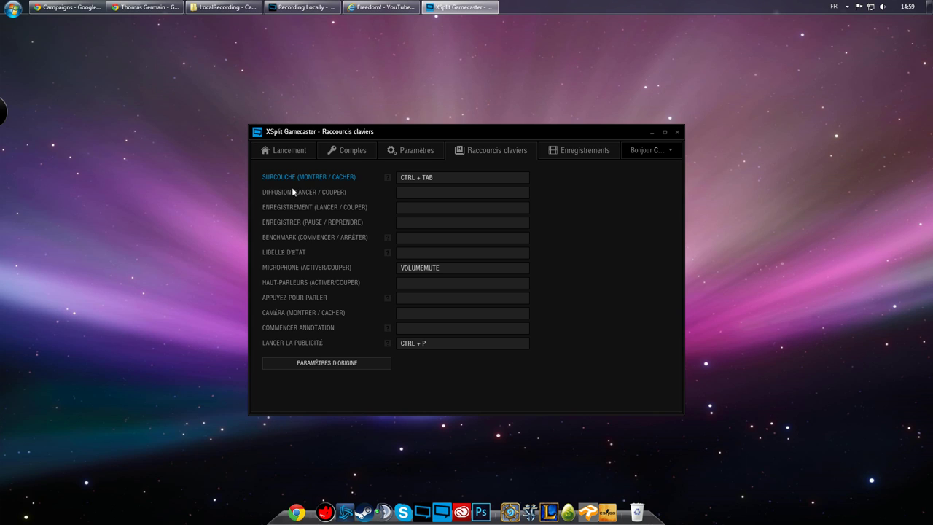
left_click(577, 151)
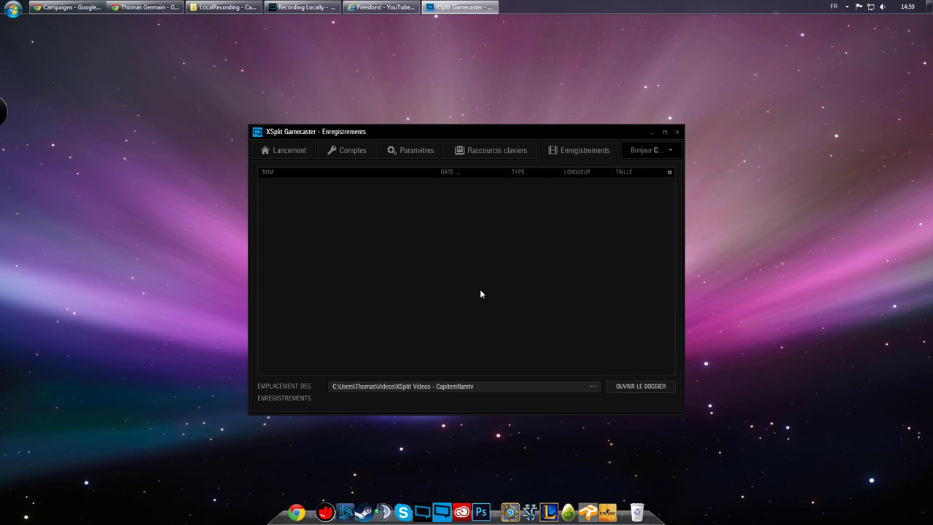
left_click(303, 159)
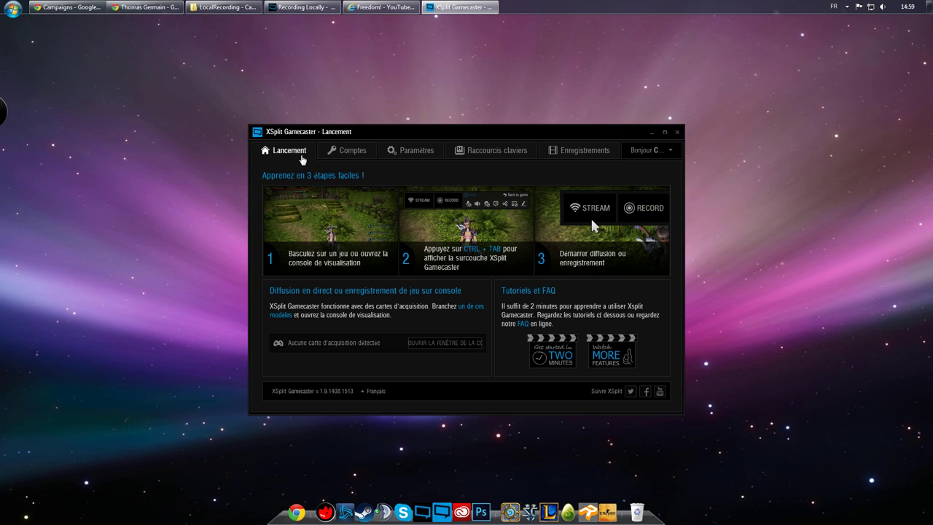
left_click(652, 132)
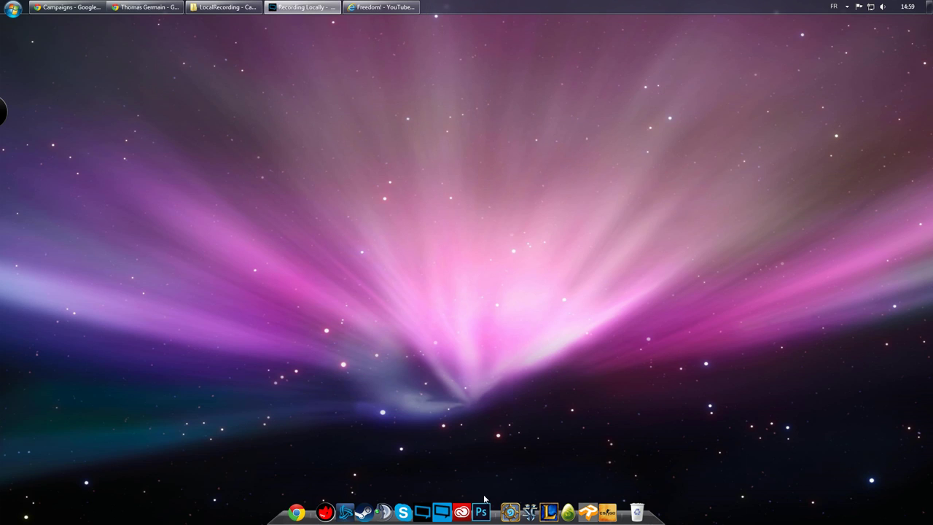
Launch Hearthstone and bring up the XSplit Gamecaster overlay over the game
left_click(510, 512)
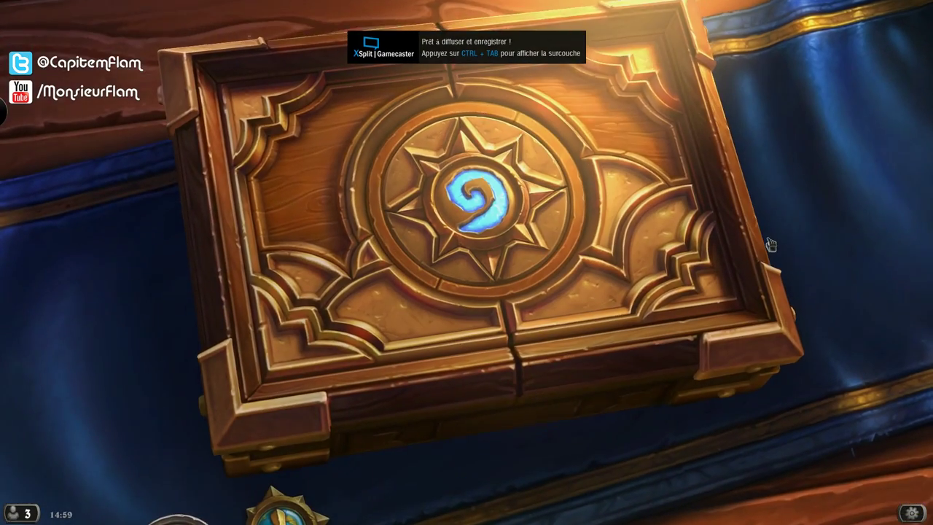
key("ctrl+Tab")
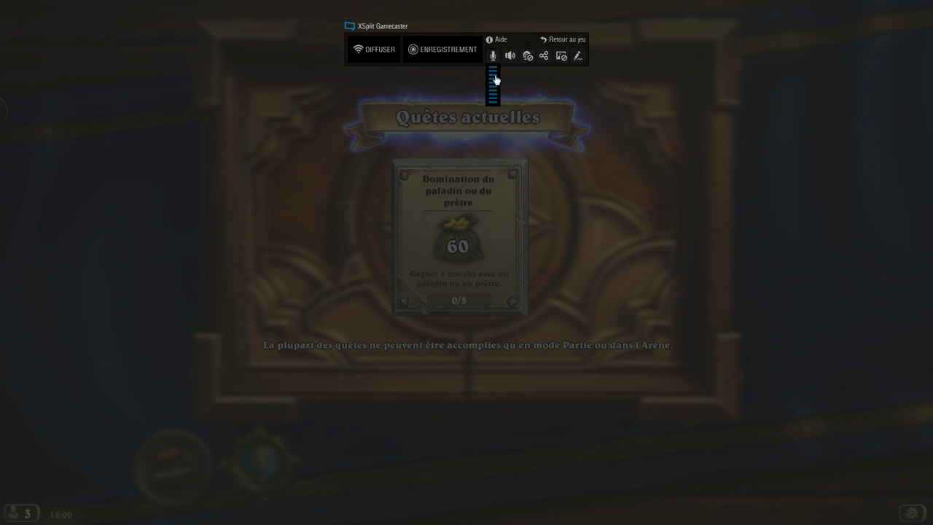
Try to enable the camera and share the stream link from the Gamecaster overlay
mouse_move(513, 58)
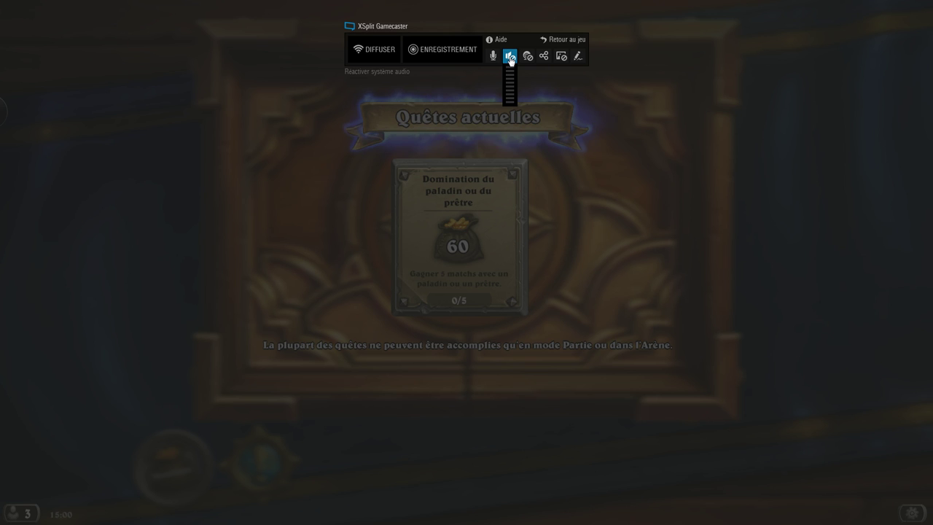
left_click(527, 56)
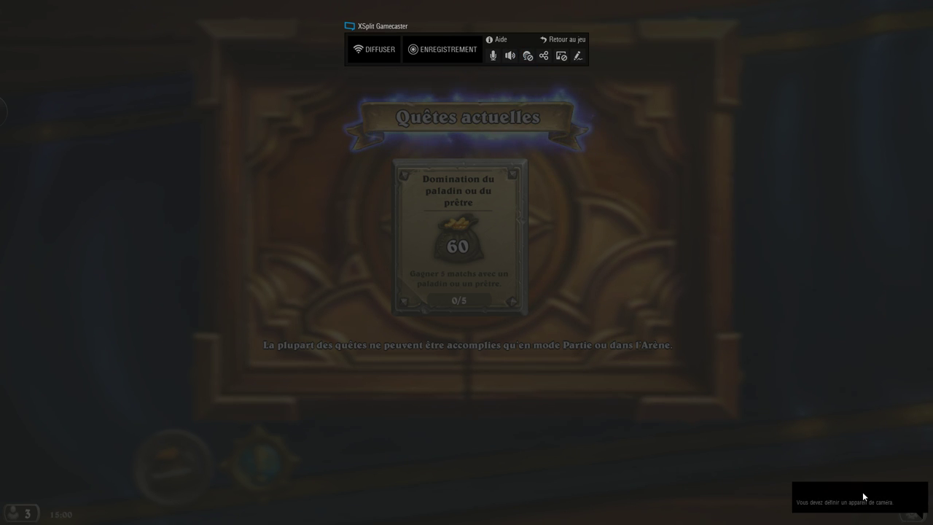
left_click(544, 58)
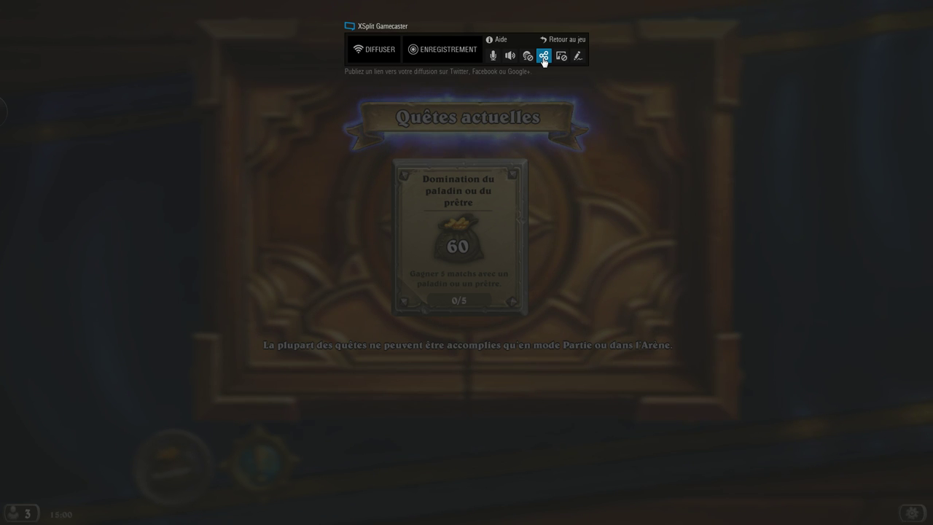
Start streaming the game and try to publish the stream link to the social networks
left_click(371, 53)
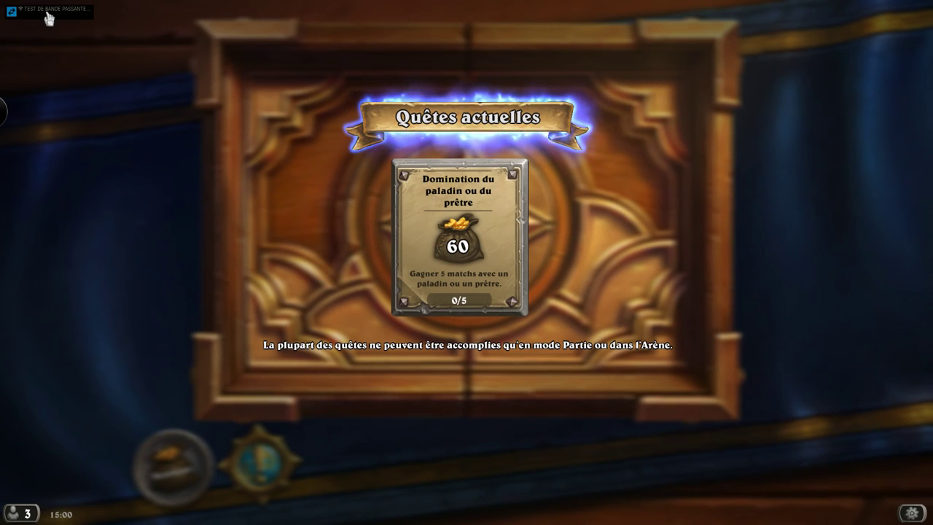
key("ctrl+Tab")
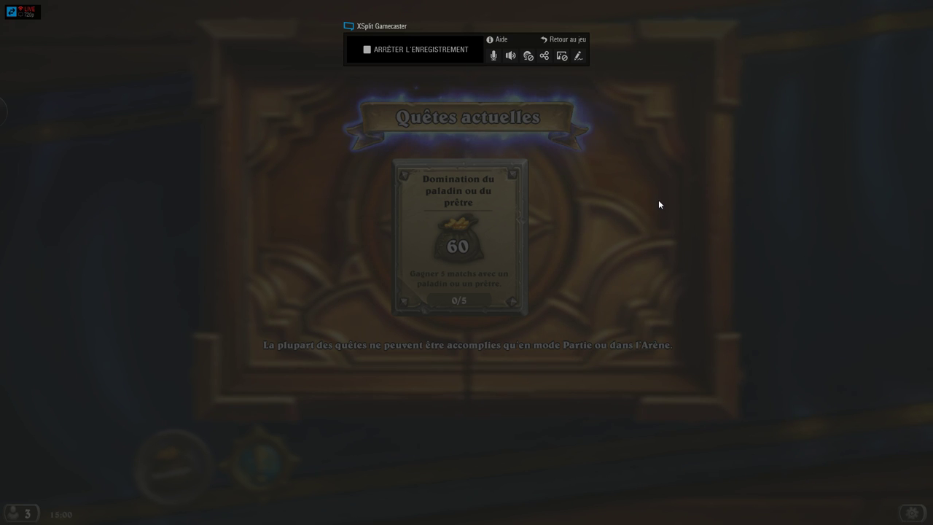
left_click(544, 55)
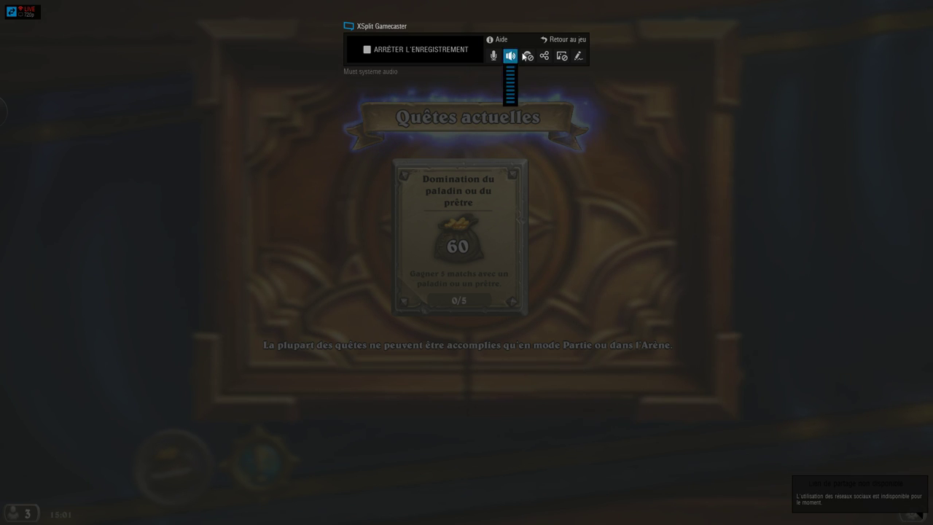
Turn on the image overlay with the Twitter and YouTube handles and return to the game
left_click(561, 56)
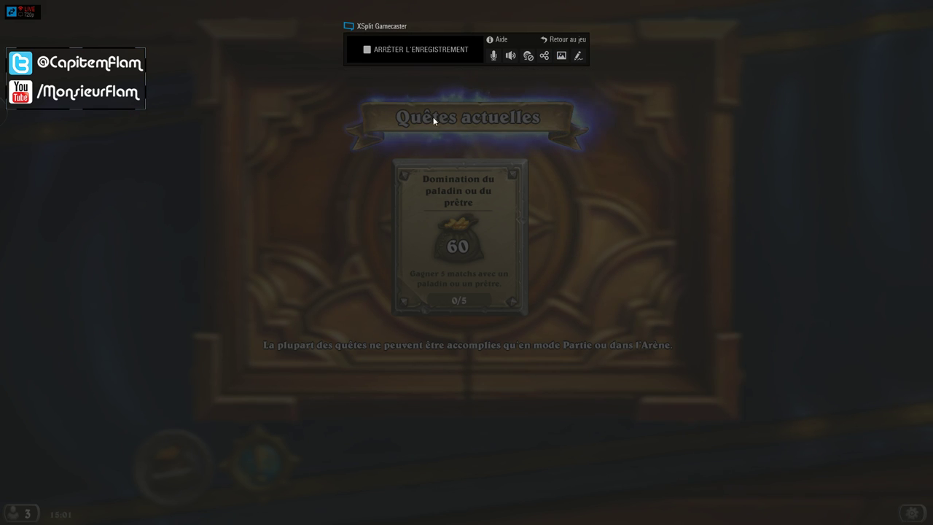
key("ctrl+Tab")
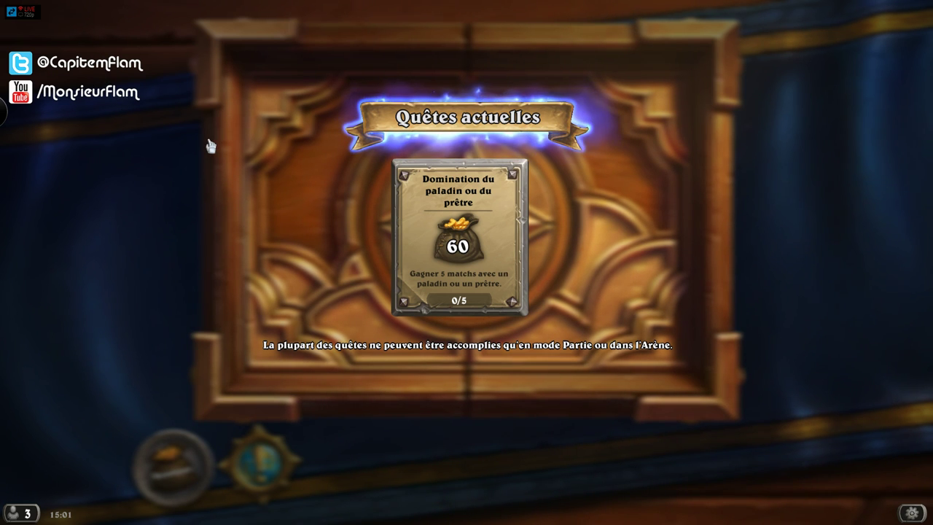
Turn off the image overlay's "HUD en jeu" visibility, check it in the game and turn the option back on
key("ctrl+Tab")
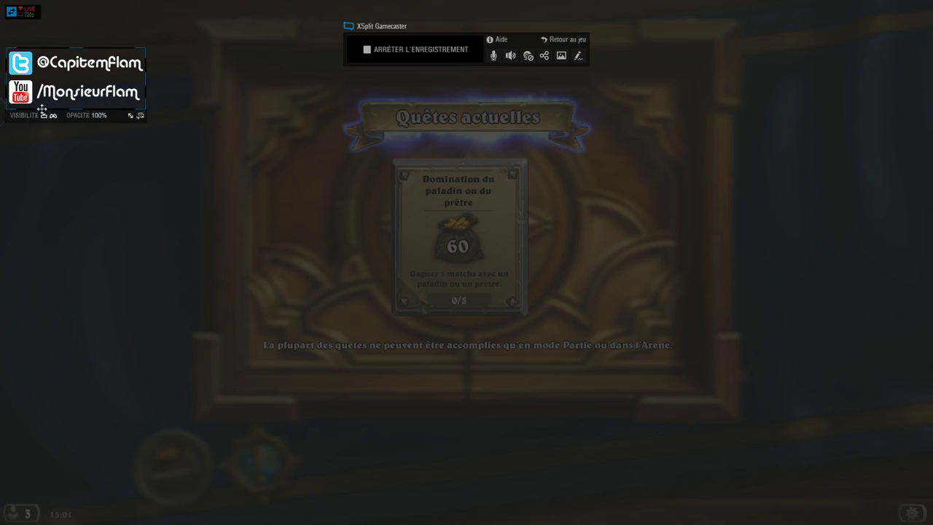
left_click(44, 117)
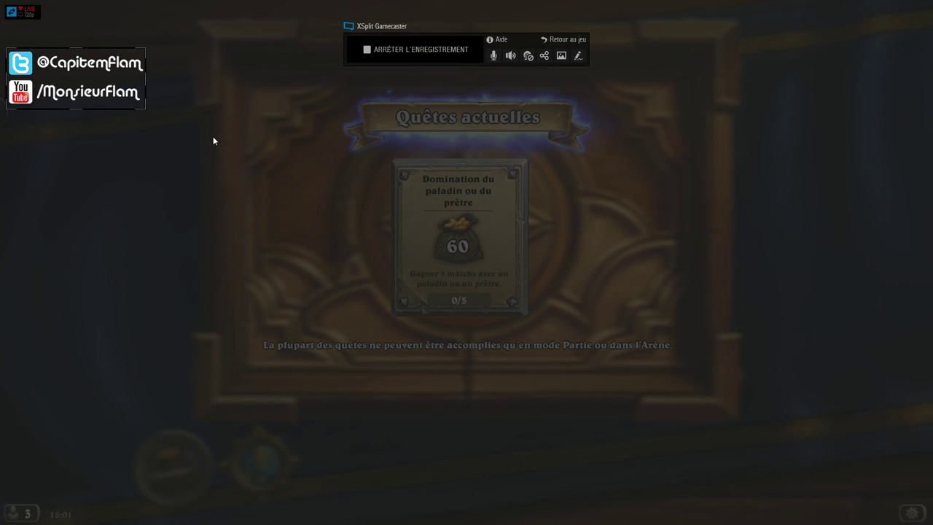
key("ctrl+Tab")
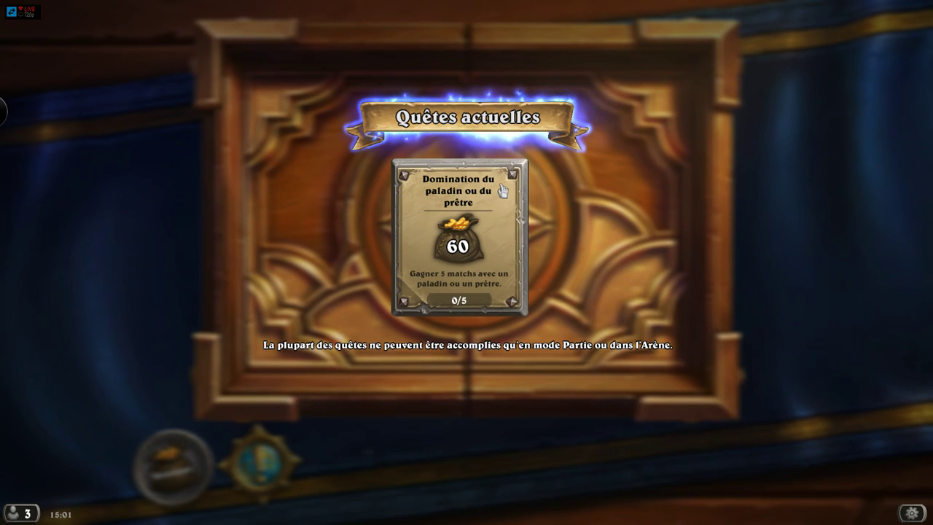
key("ctrl+Tab")
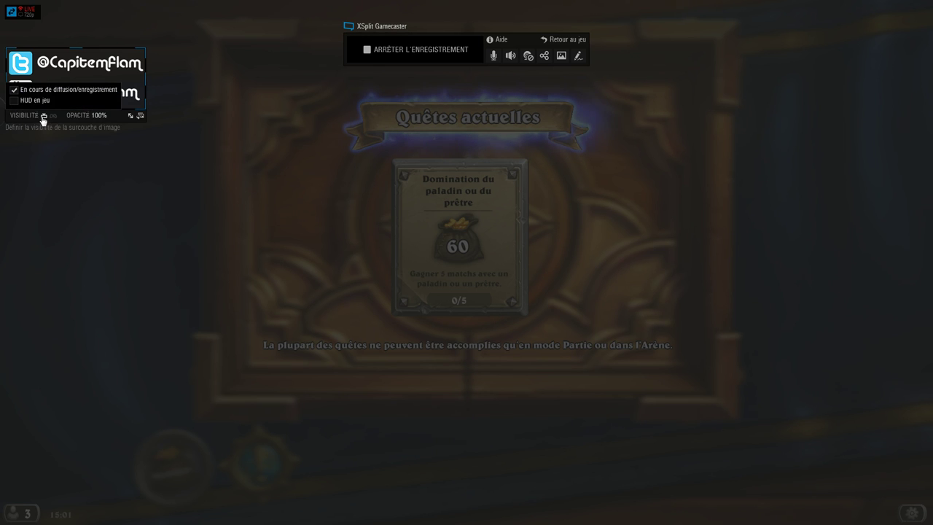
key("ctrl+Tab")
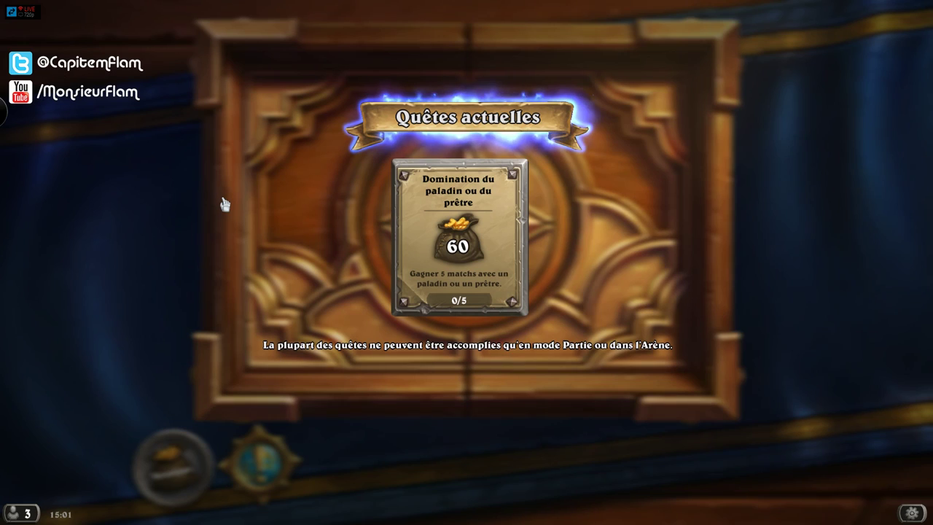
Stop the stream and enter annotation mode over the game
key("ctrl+Tab")
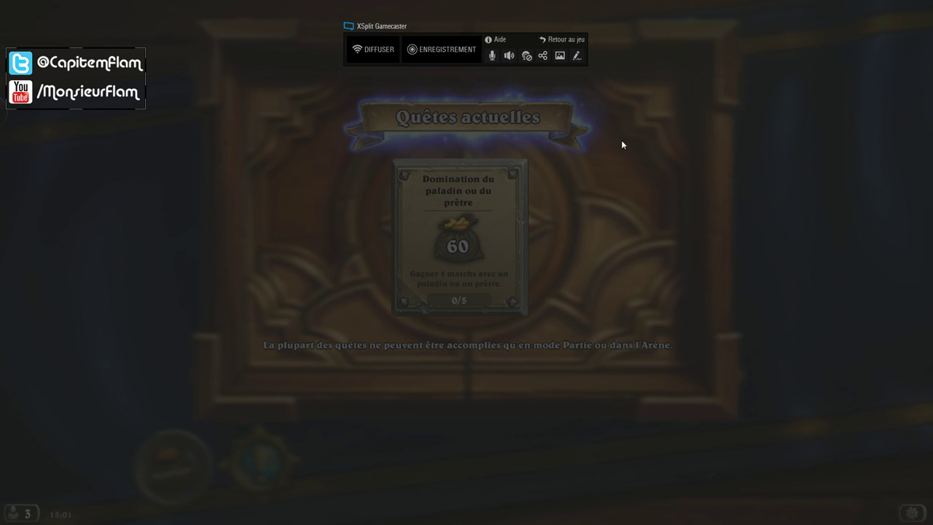
left_click(571, 62)
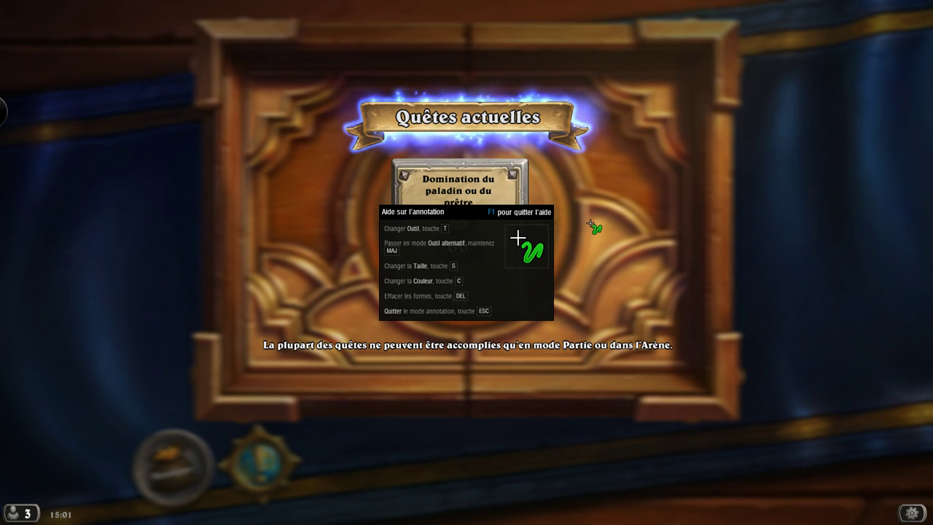
Scribble green freehand lines across the quest screen and erase them
mouse_move(289, 147)
left_mouse_down()
mouse_move(290, 182)
mouse_move(248, 218)
mouse_move(218, 204)
mouse_move(263, 306)
mouse_move(510, 330)
mouse_move(474, 16)
mouse_move(721, 491)
left_mouse_up()
mouse_move(649, 275)
left_mouse_down()
mouse_move(524, 146)
mouse_move(627, 219)
mouse_move(659, 105)
mouse_move(685, 348)
left_mouse_up()
mouse_move(562, 395)
left_mouse_down()
mouse_move(589, 447)
mouse_move(583, 299)
mouse_move(678, 248)
mouse_move(602, 171)
mouse_move(551, 147)
left_mouse_up()
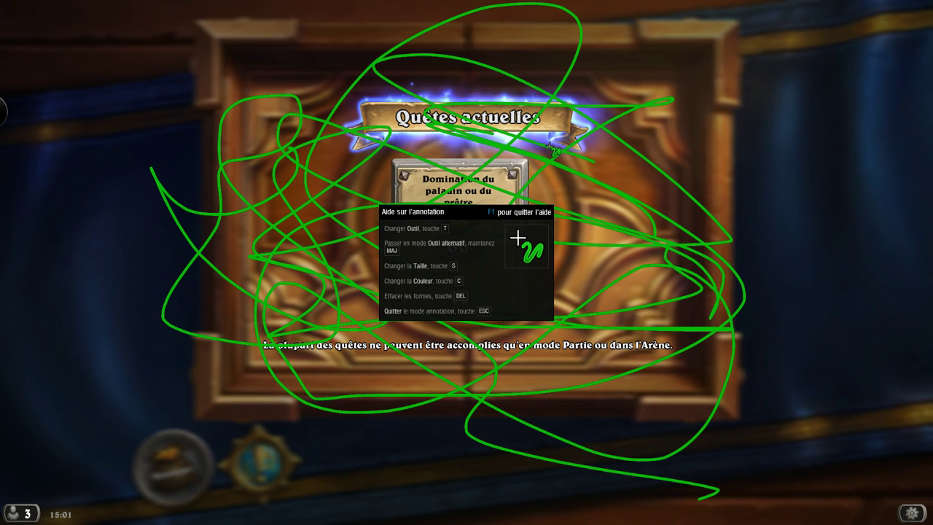
key("Delete")
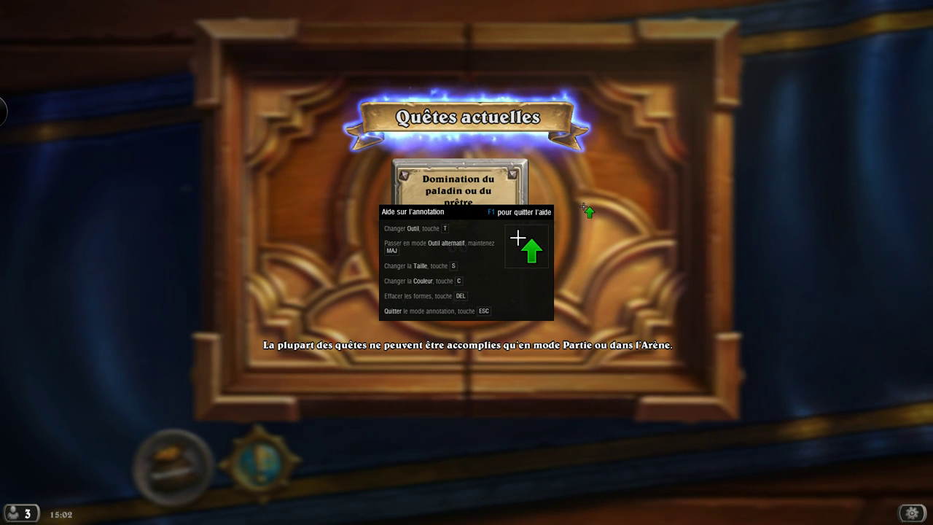
Draw five green arrows over the game with the arrow annotation tool, erase them and leave annotation mode
key("t")
mouse_move(594, 177)
left_mouse_down()
mouse_move(636, 225)
mouse_move(671, 207)
left_mouse_up()
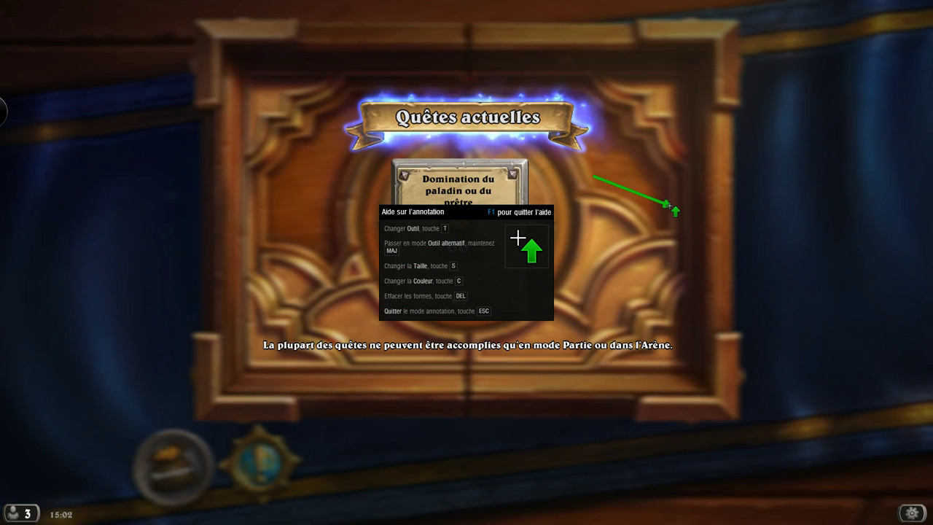
left_click_drag(606, 234, 756, 211)
left_click_drag(679, 308, 821, 175)
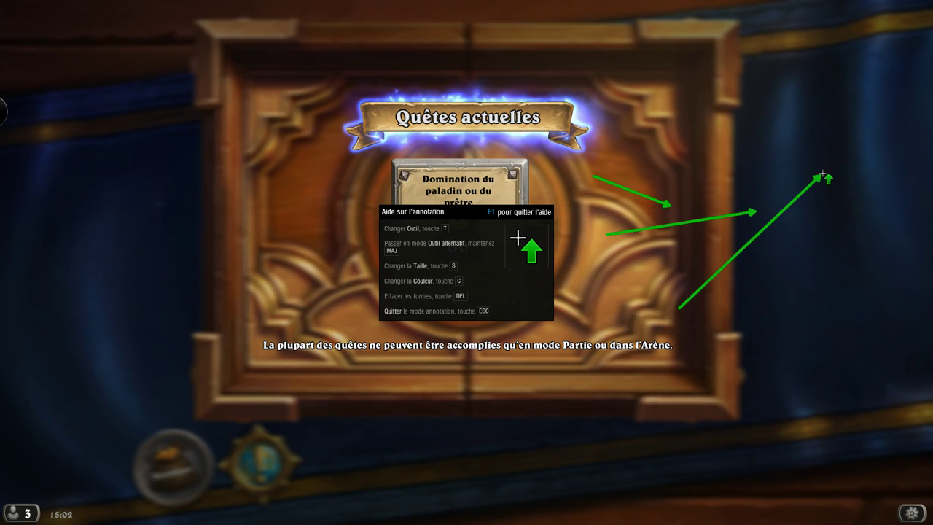
left_click_drag(635, 125, 860, 218)
left_click_drag(804, 300, 648, 372)
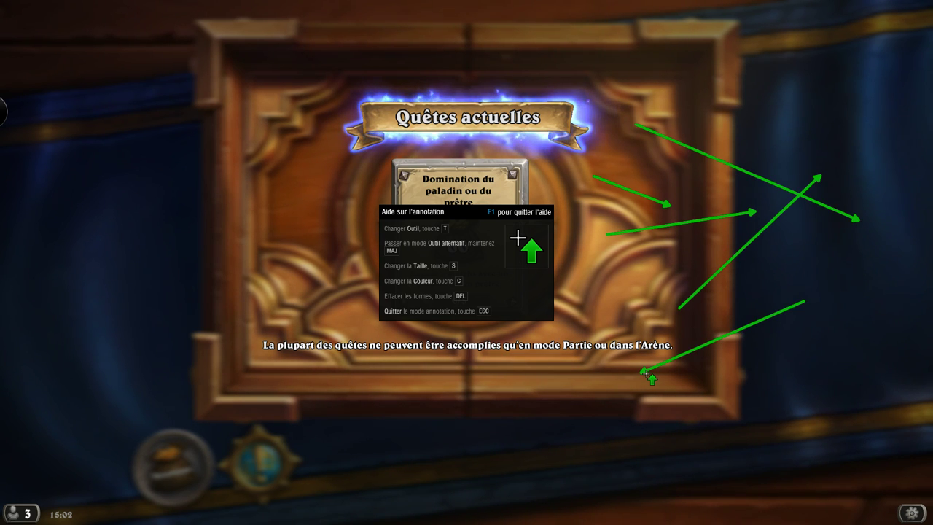
key("Delete")
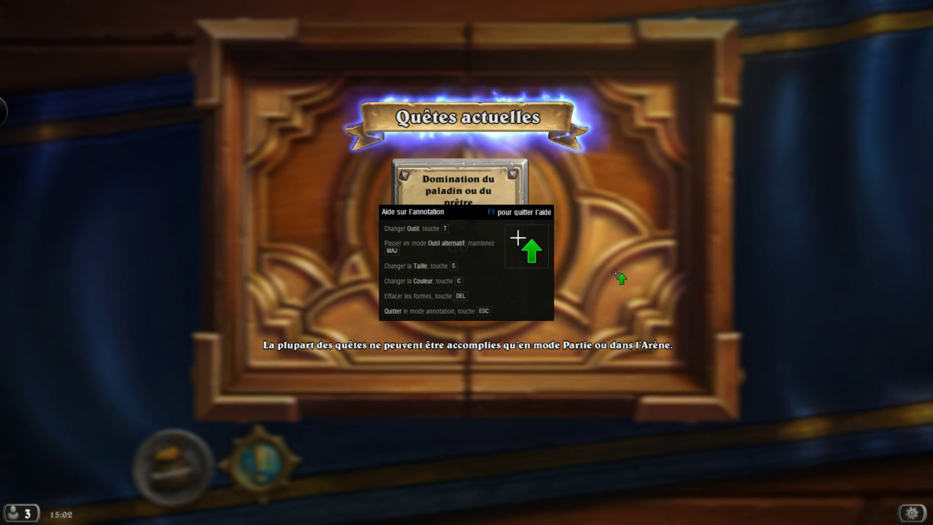
key("Escape")
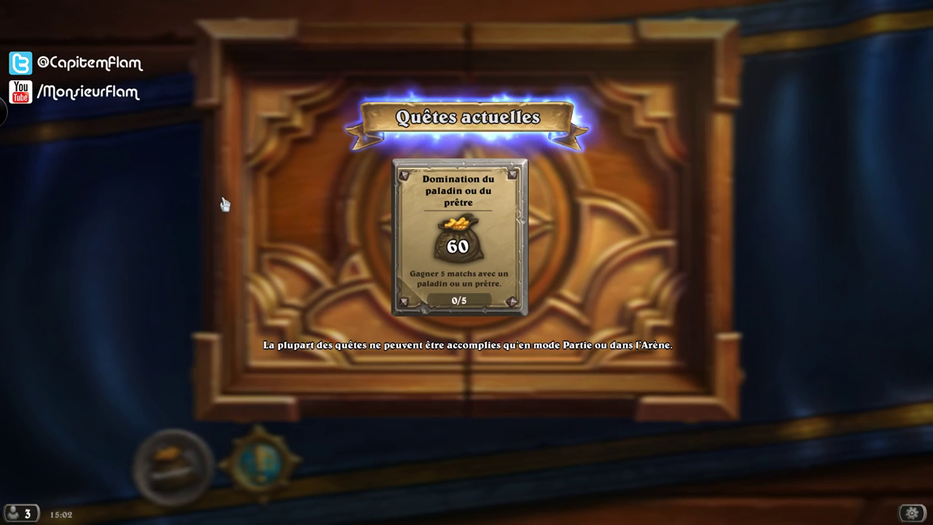
key("ctrl+Tab")
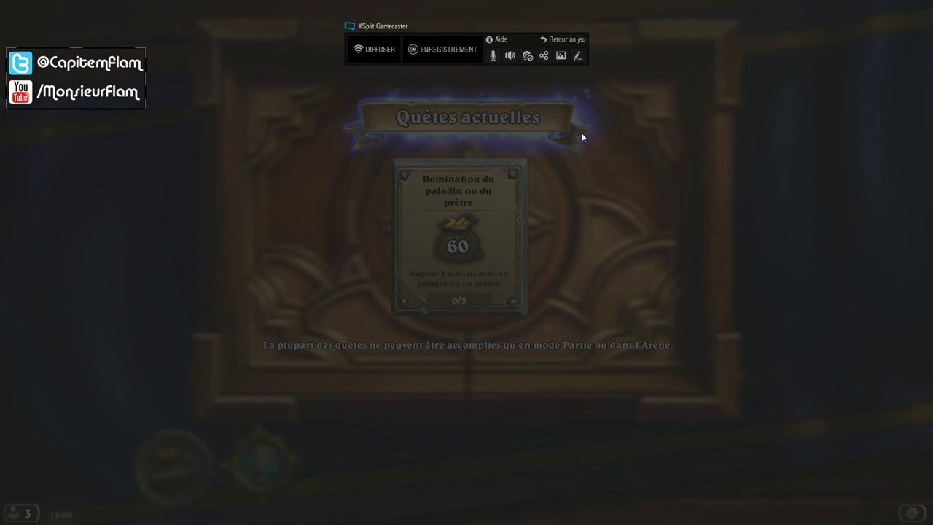
key("ctrl+Tab")
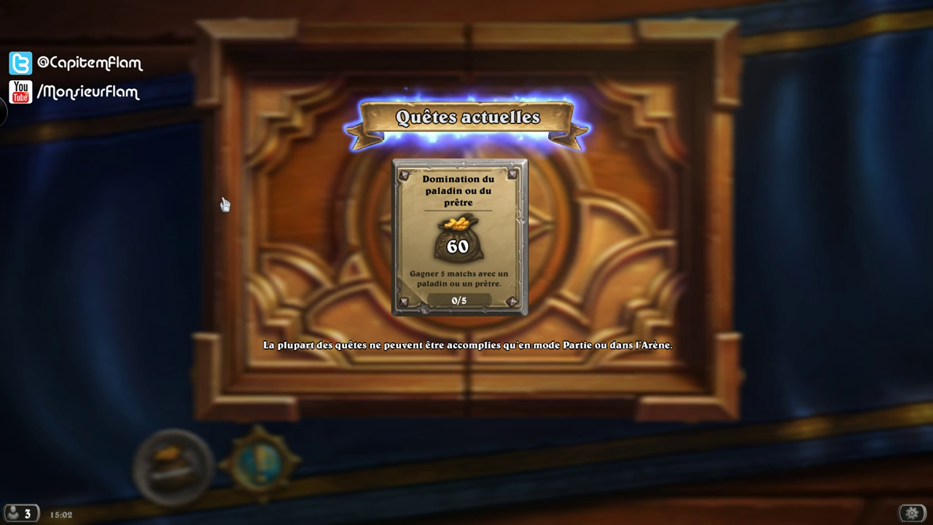
Close the current quests screen and quit Hearthstone
left_click(611, 236)
key("Escape")
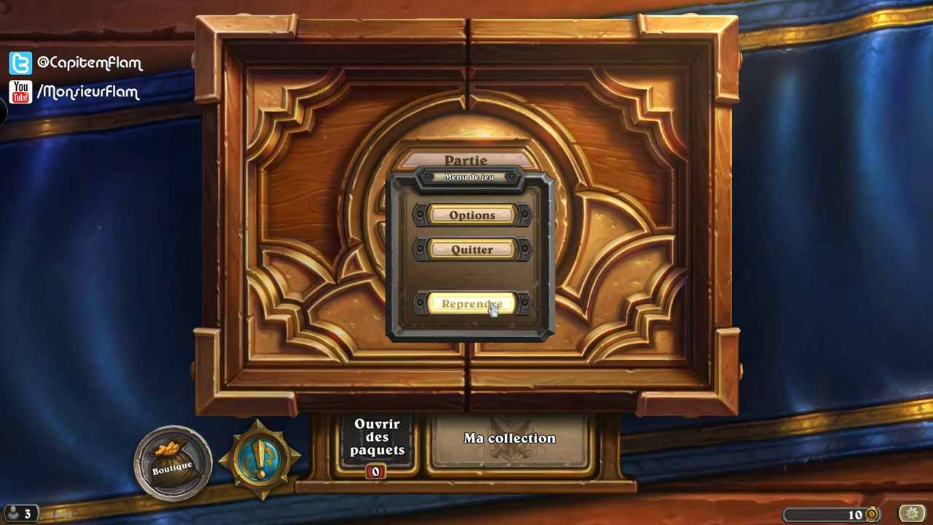
left_click(485, 255)
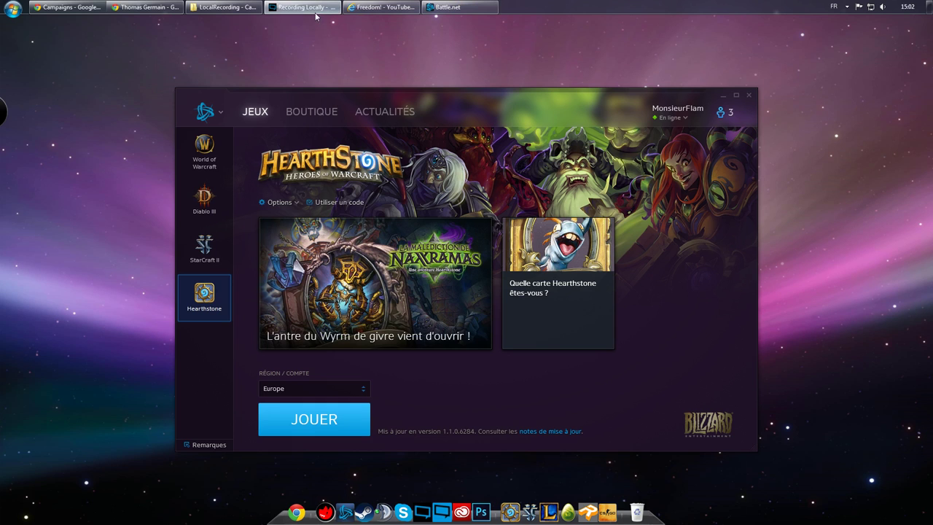
Reopen the XSplit Gamecaster window from its background process and view its "Comptes" and "Paramètres" pages
mouse_move(363, 13)
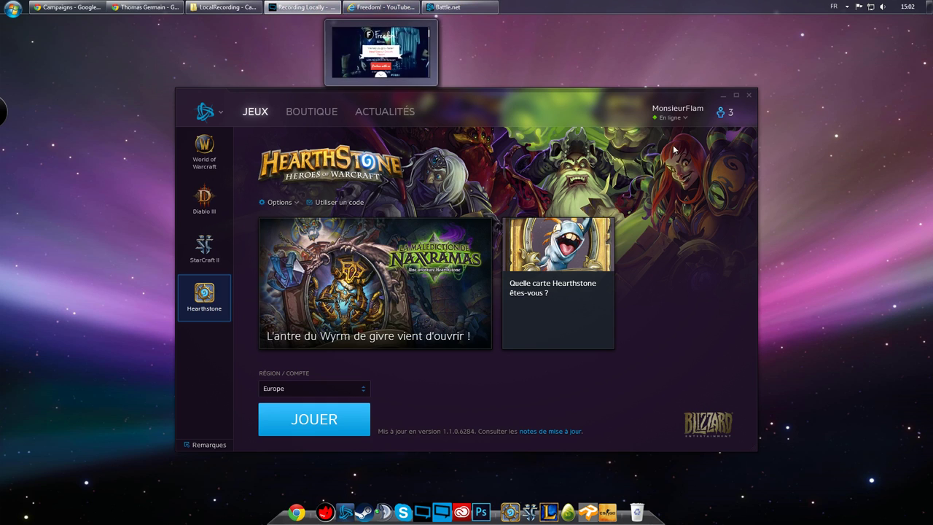
left_click(846, 6)
right_click(861, 50)
left_click(816, 55)
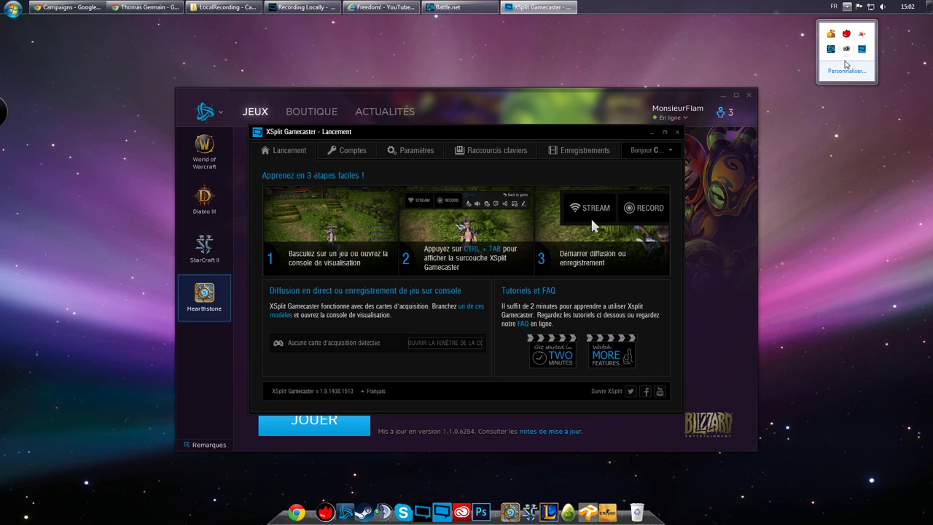
left_click(350, 150)
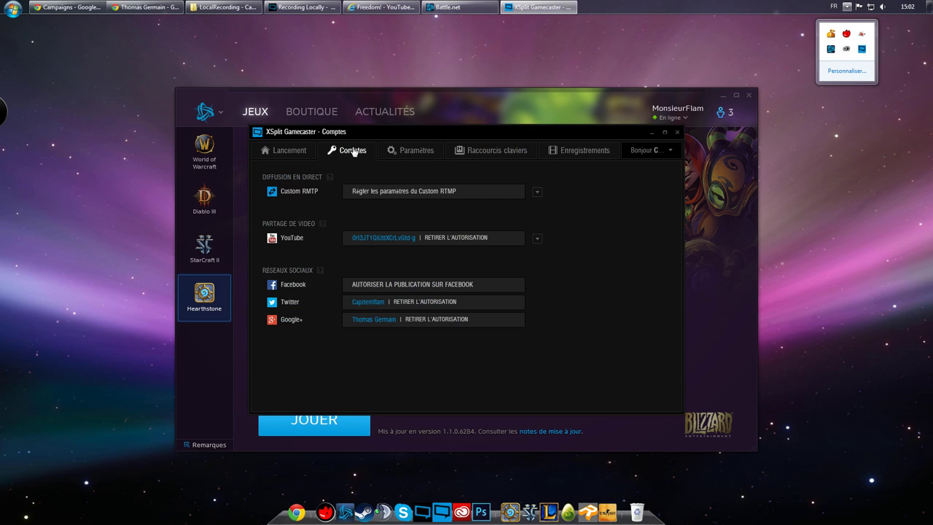
left_click(412, 150)
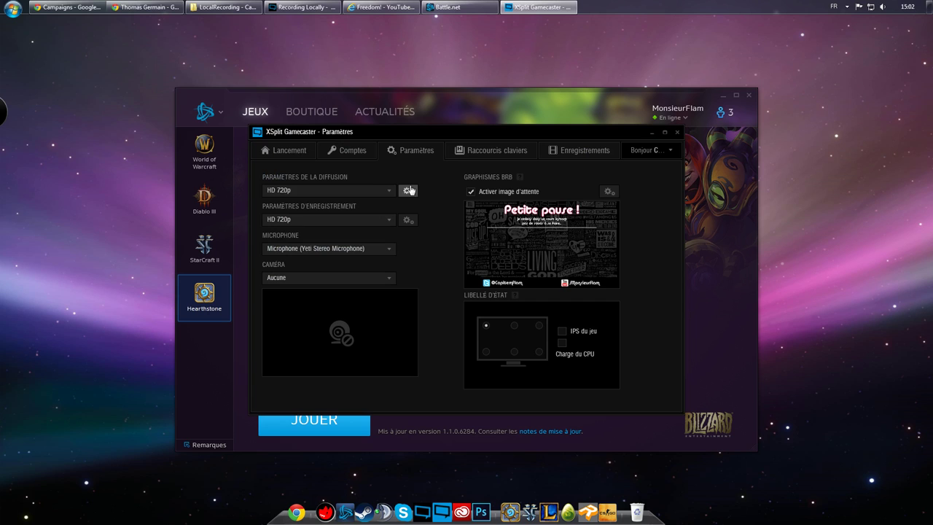
Look through the available quality presets for streaming and for recording without choosing a different one
left_click(364, 190)
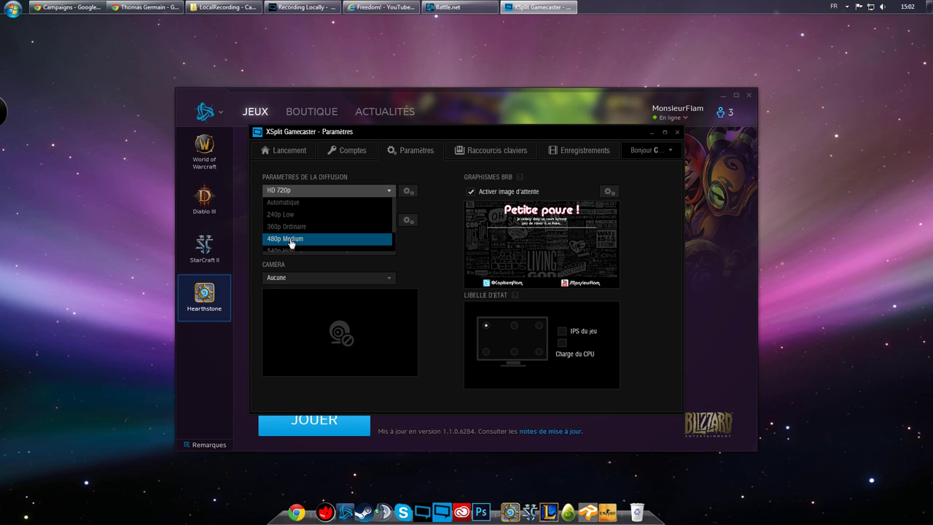
scroll(290, 244, "down", 1)
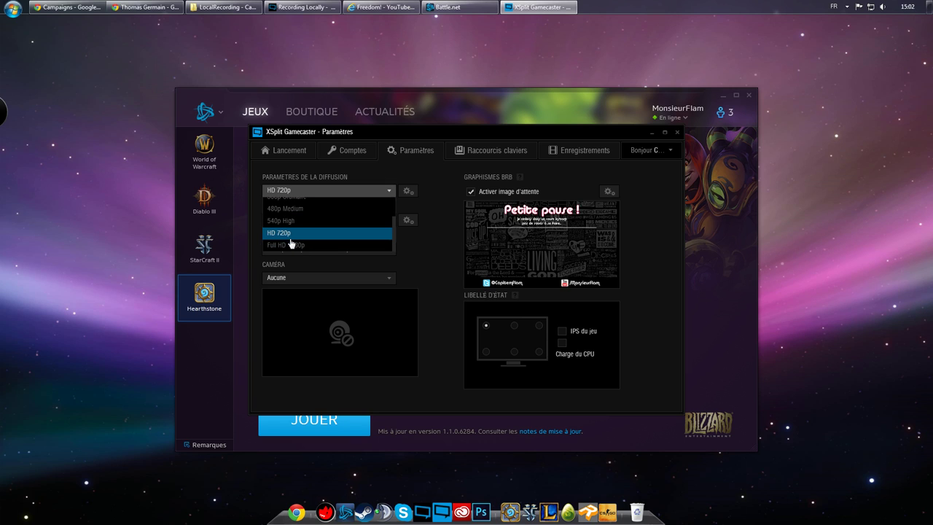
scroll(290, 243, "up", 1)
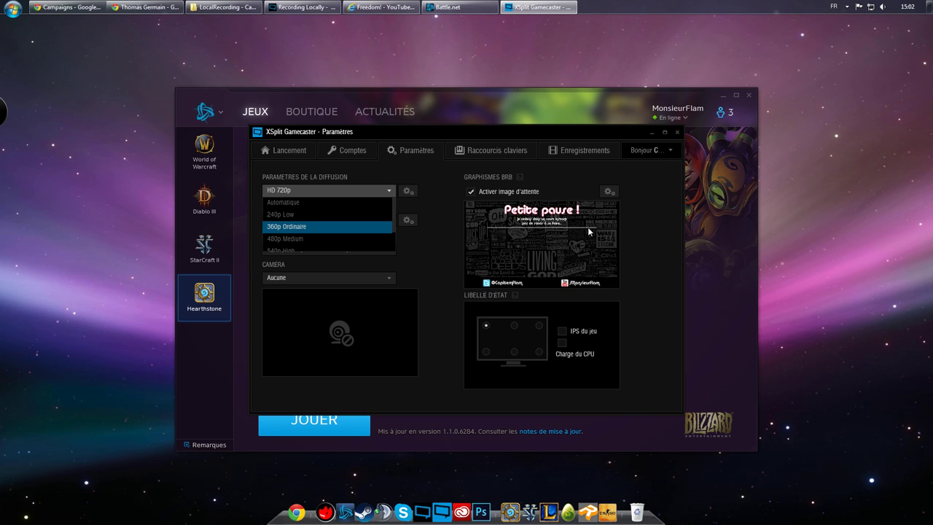
left_click(471, 193)
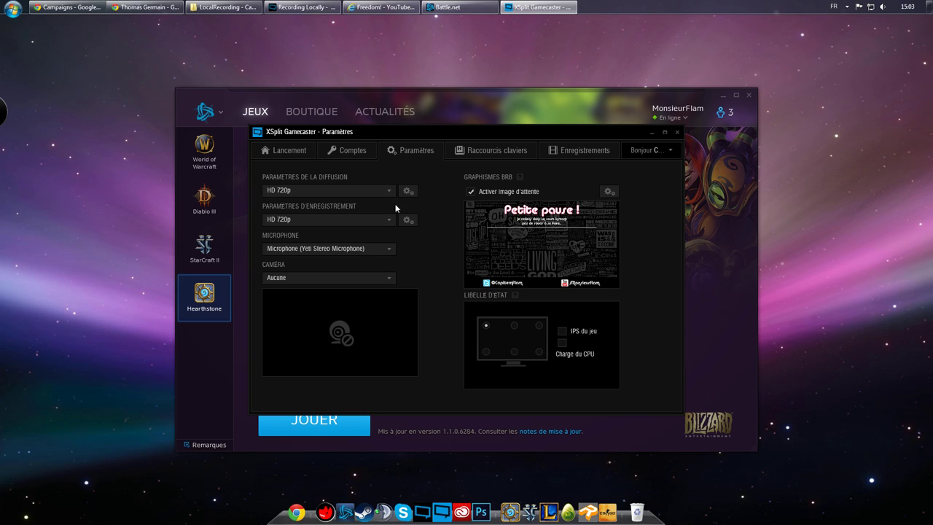
left_click(372, 221)
scroll(347, 243, "up", 2)
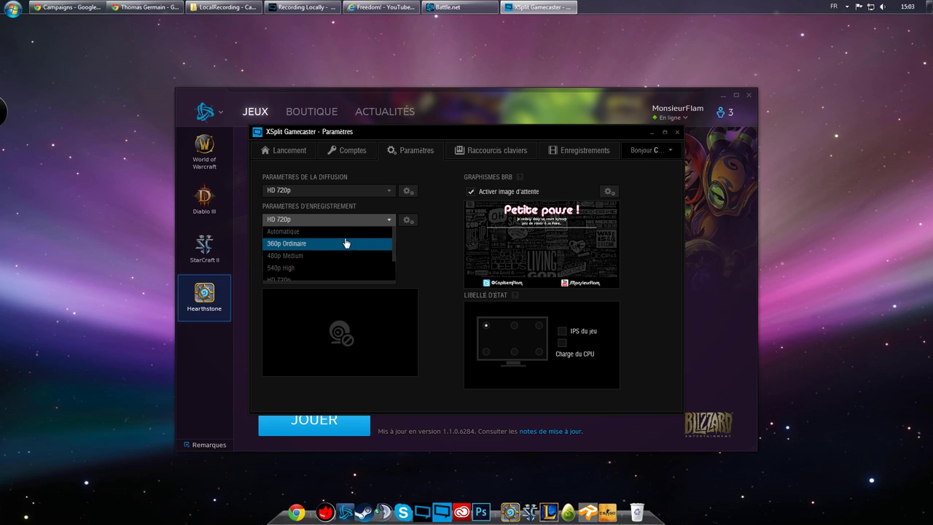
left_click(433, 253)
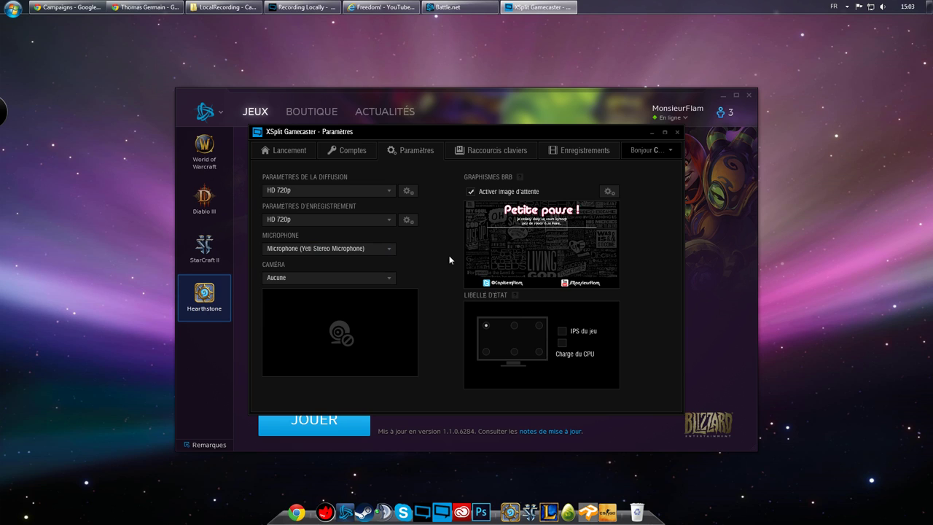
Quit XSplit Gamecaster and close the Battle.net launcher
left_click(677, 133)
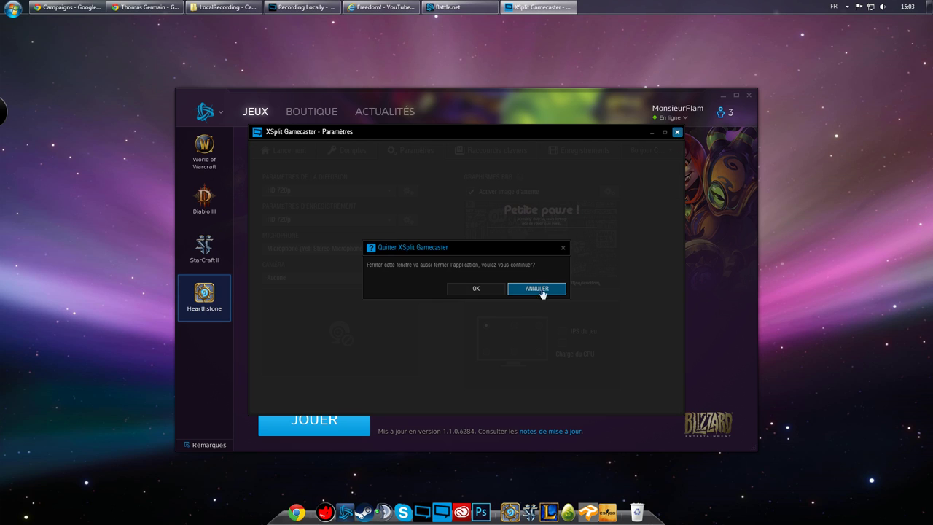
left_click(476, 288)
left_click(749, 95)
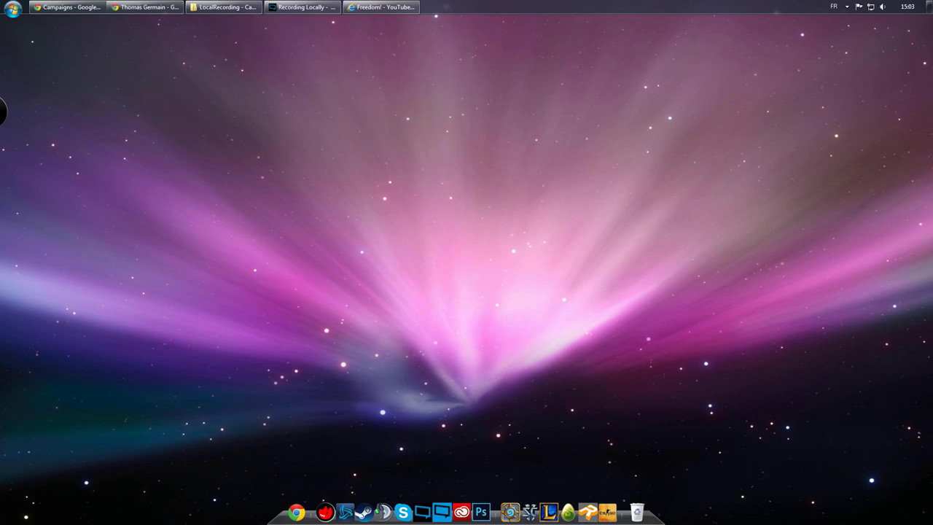
Switch to XSplit Broadcaster and add the AF FULL HD 1080P Webcam as a source in the Background scene
left_click(302, 7)
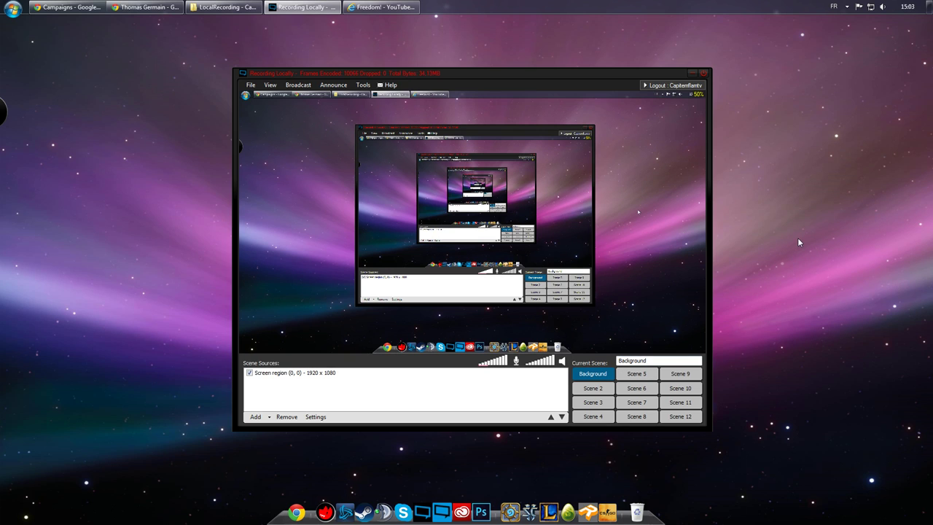
left_click(257, 417)
left_click(266, 420)
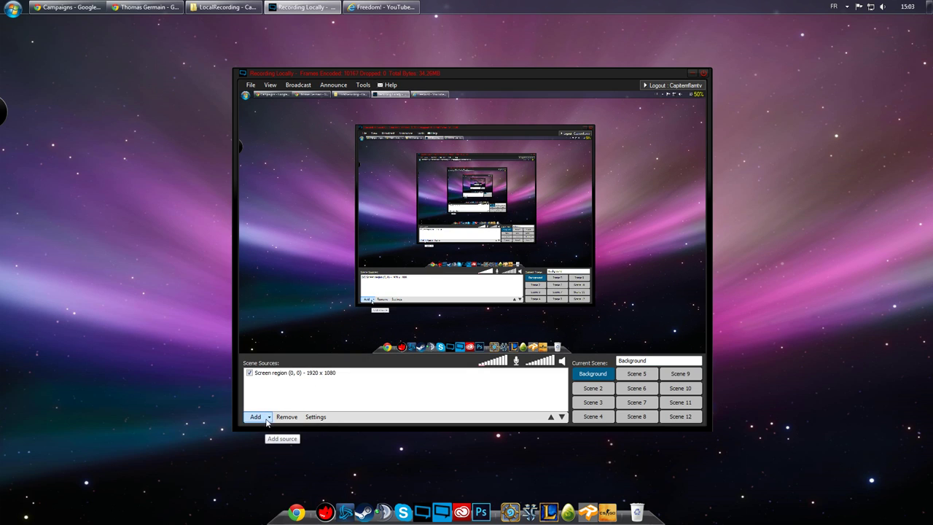
left_click(263, 420)
mouse_move(281, 428)
left_click(387, 428)
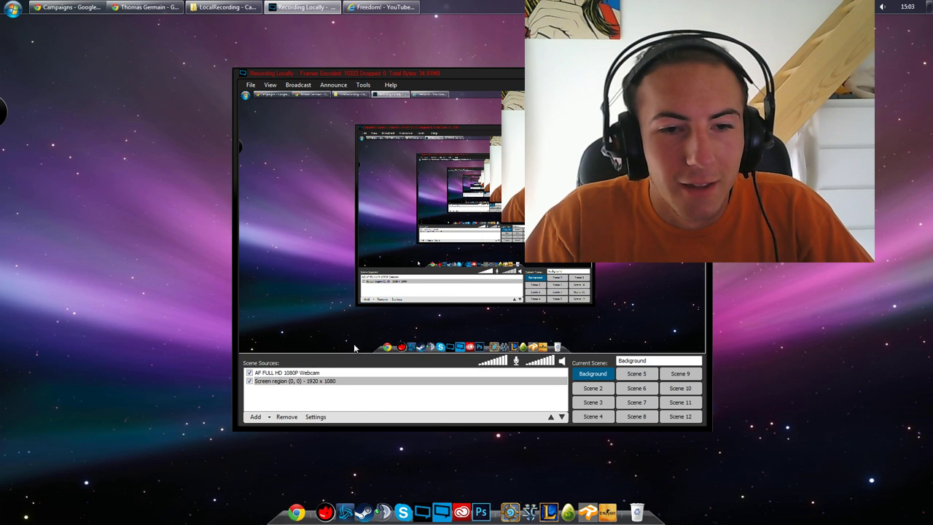
Remove the webcam source from the Background scene and show the desktop
left_click(308, 374)
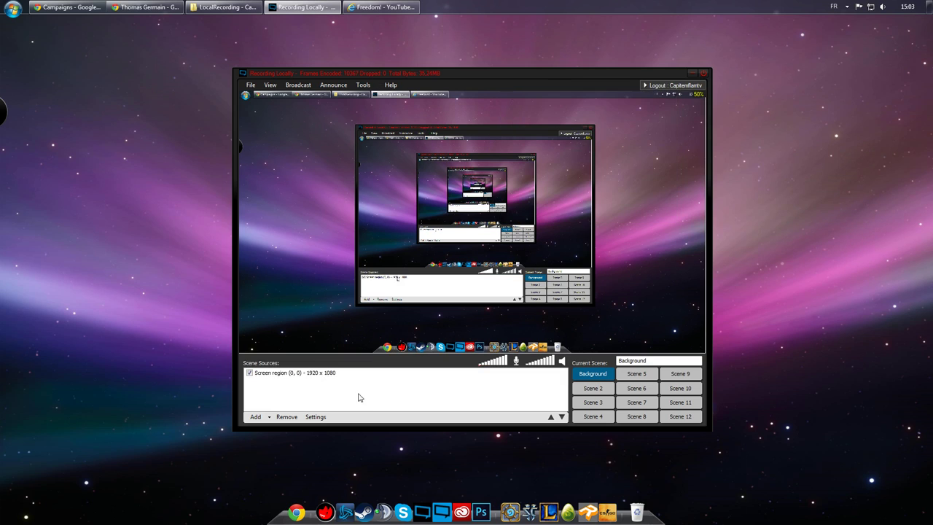
left_click(313, 372)
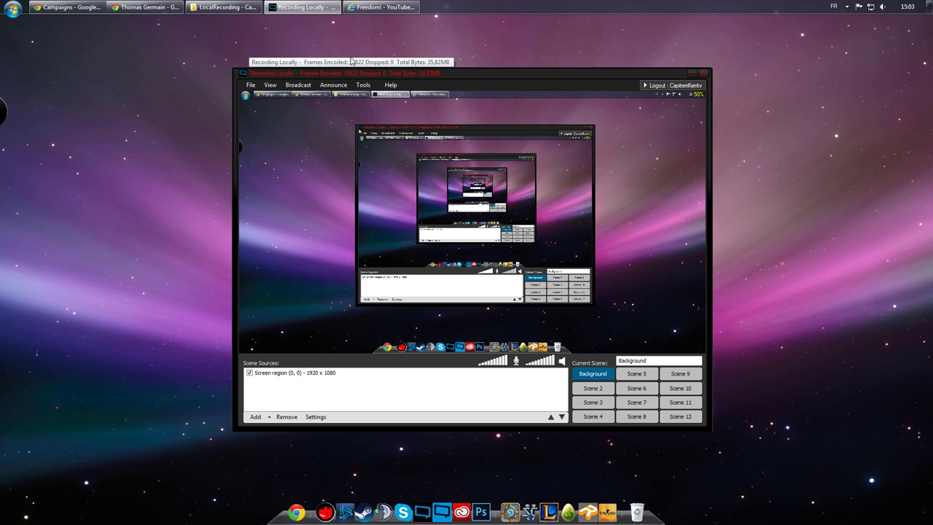
key("super+d")
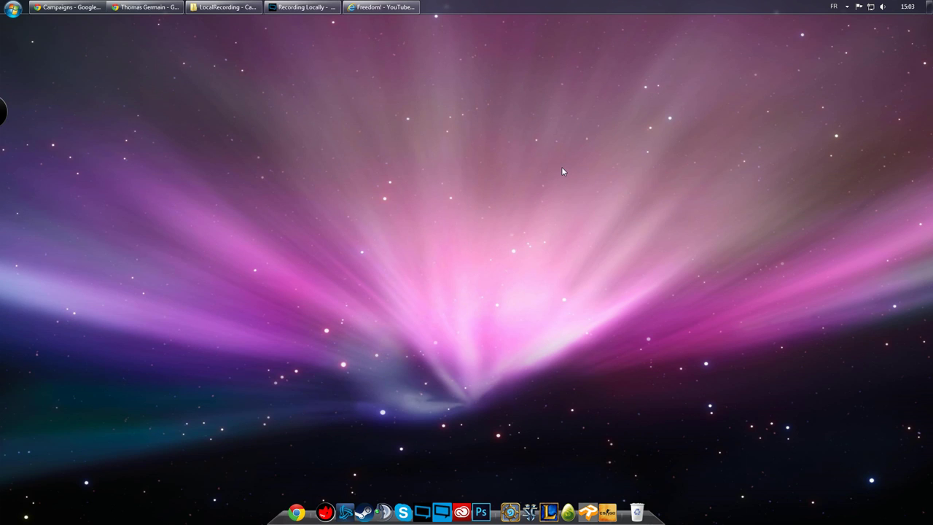
mouse_move(385, 12)
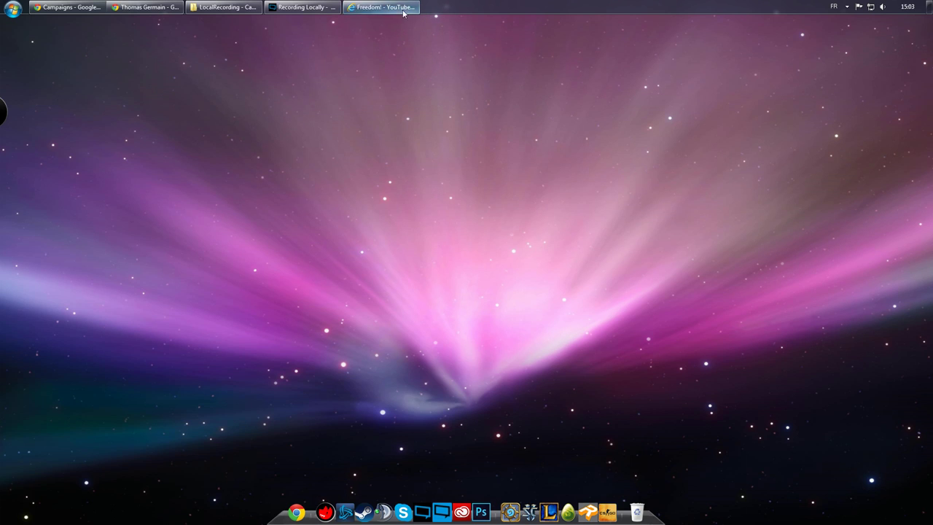
left_click(447, 58)
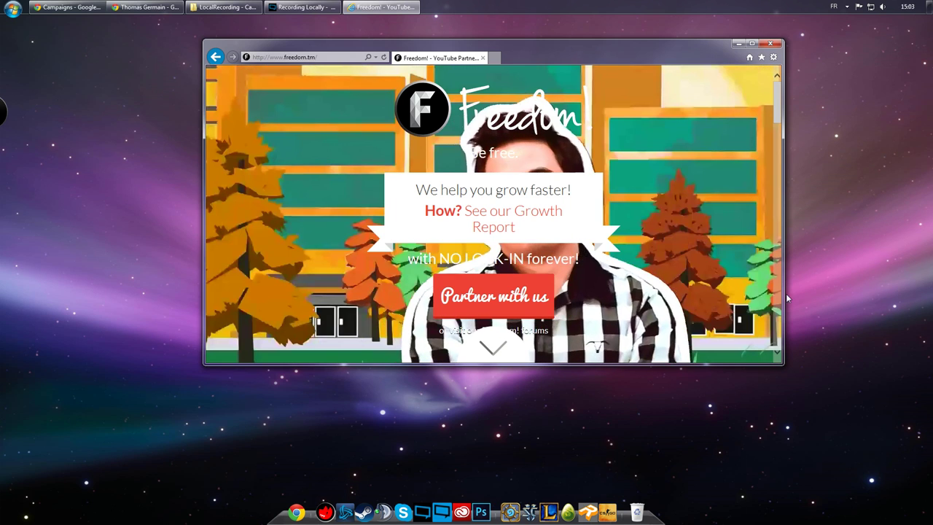
left_click(284, 57)
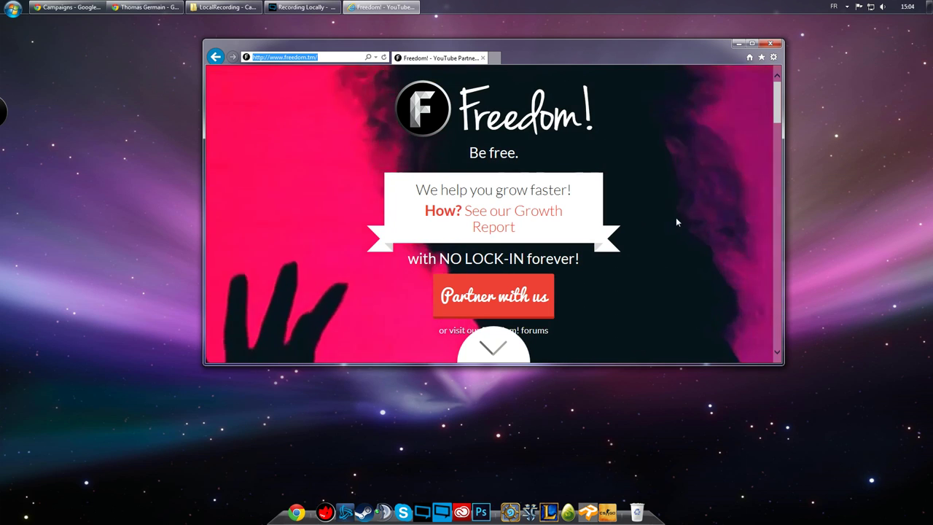
left_click(652, 210)
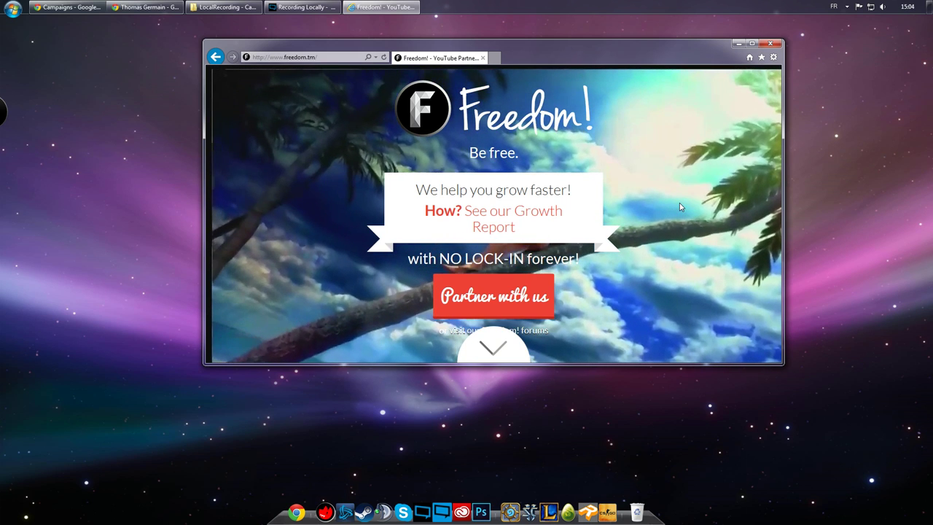
View the Google sign-in page for partnering with Freedom!, return to the homepage and minimise the browser
key("F5")
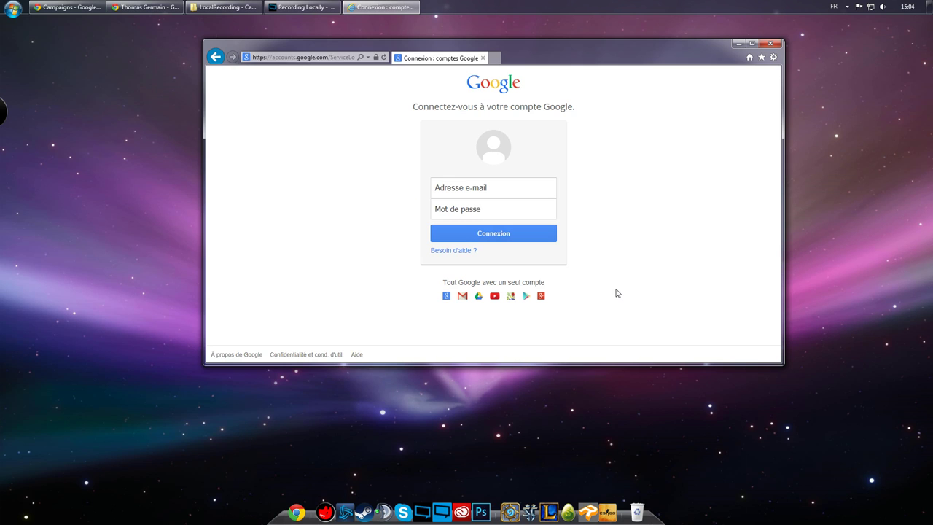
left_click(215, 57)
left_click(737, 44)
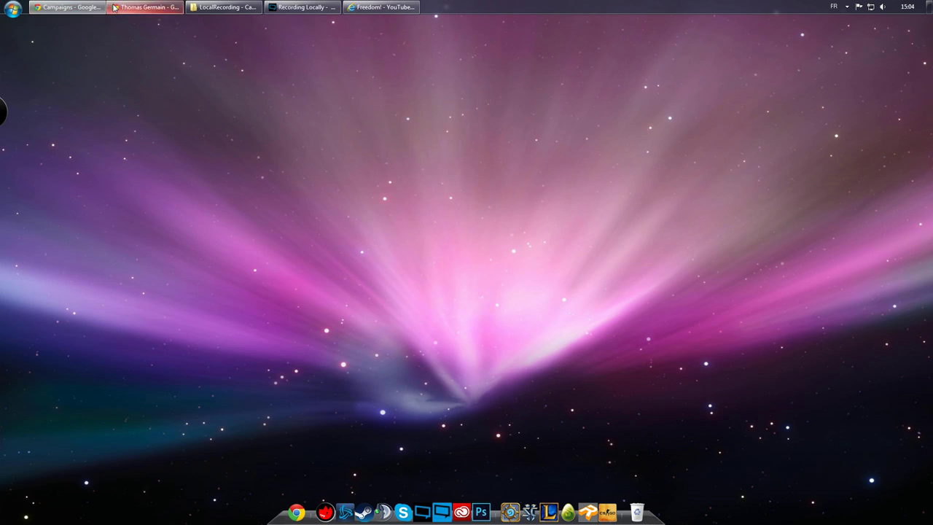
Switch to the Freedom! dashboard in Chrome and look over its profile, payments and videos sections
left_click(145, 7)
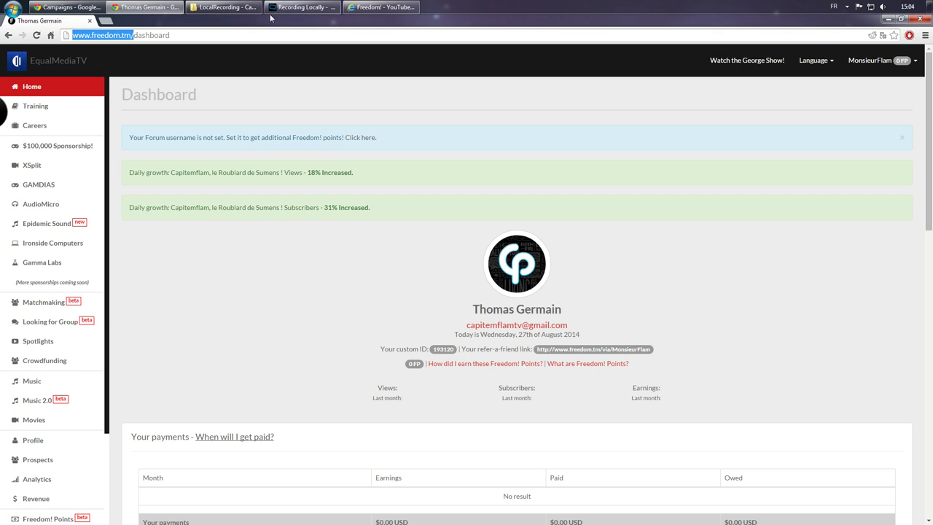
left_click(303, 8)
left_click(400, 97)
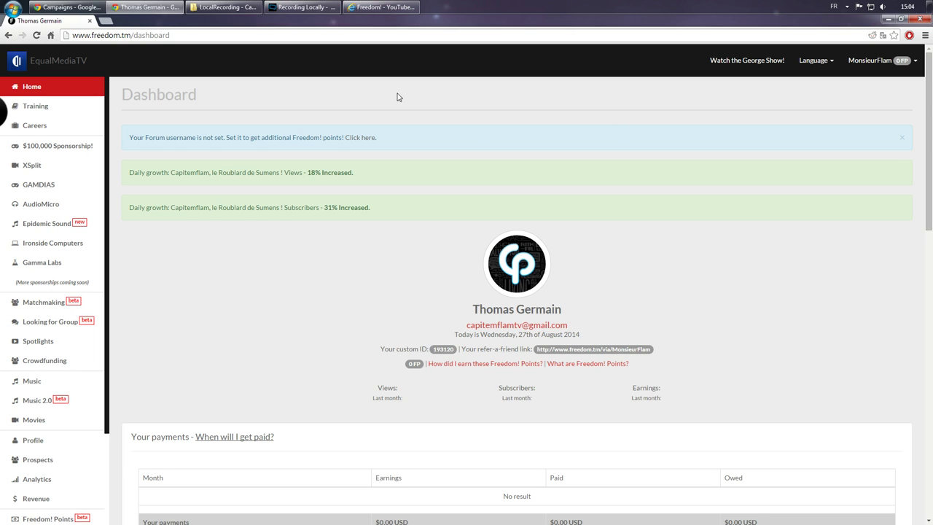
scroll(372, 159, "down", 3)
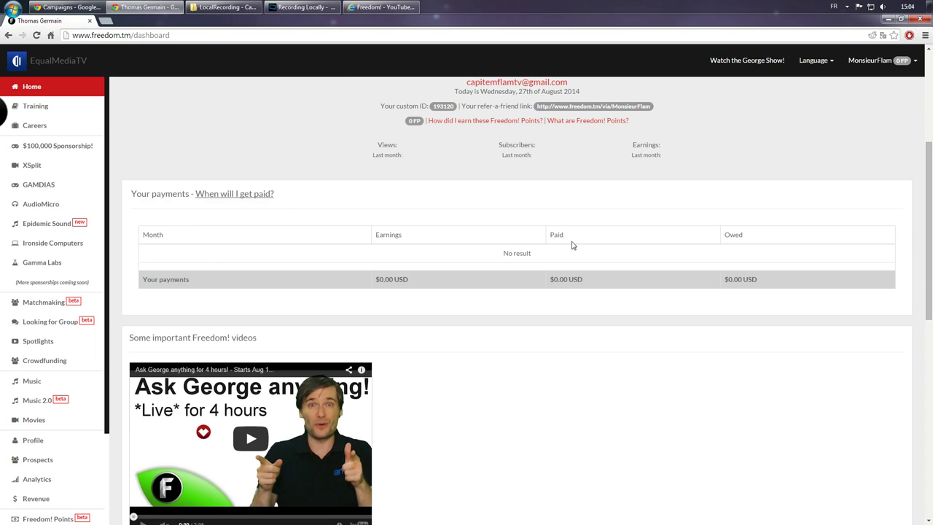
scroll(547, 285, "up", 1)
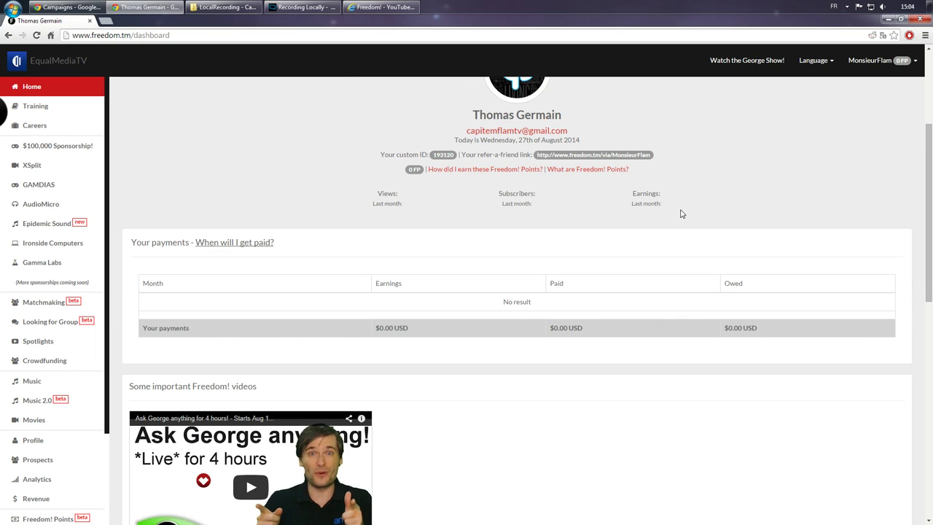
scroll(643, 325, "up", 1)
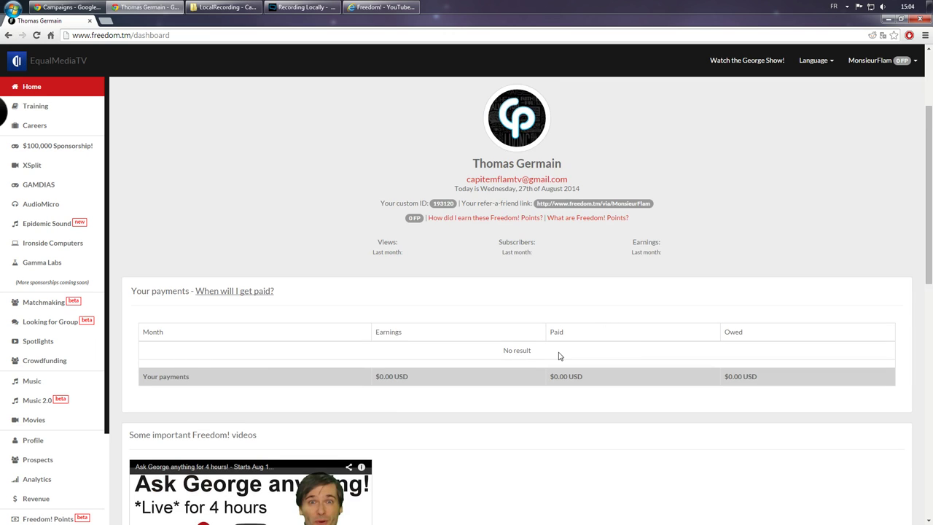
scroll(558, 354, "down", 2)
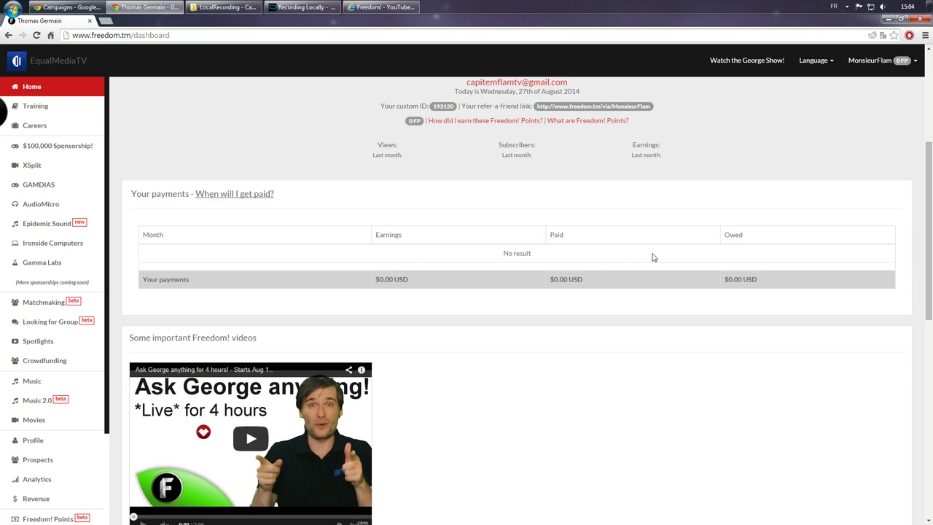
scroll(649, 261, "up", 2)
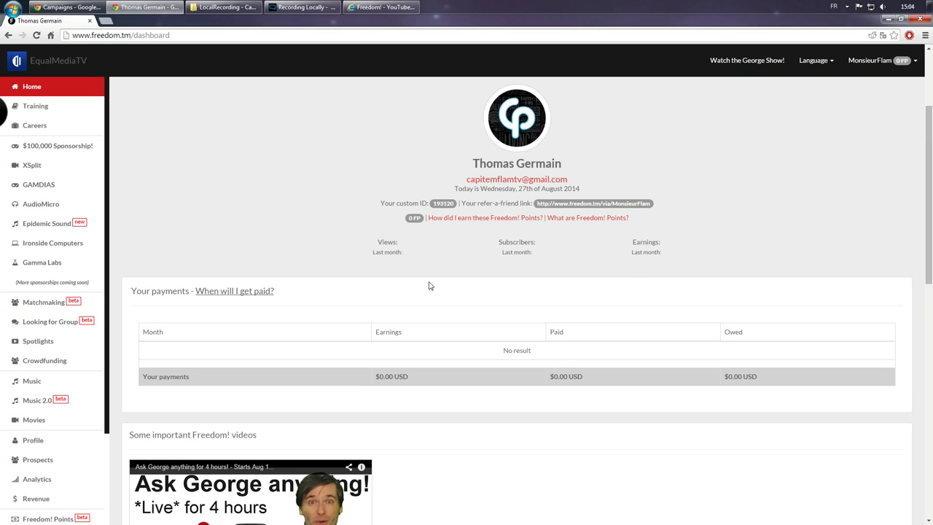
Open the dashboard's XSplit page and examine the introduction video and the 1-week licence code section
left_click(89, 172)
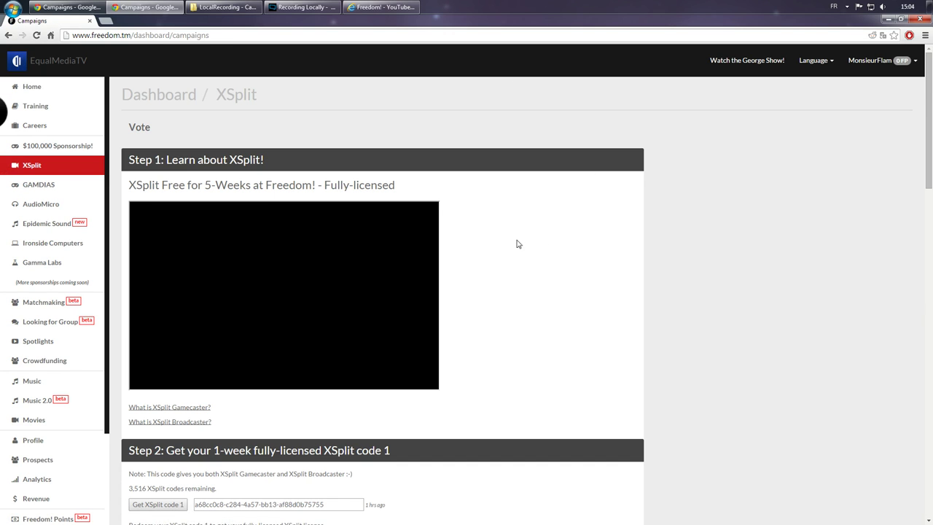
scroll(632, 221, "down", 1)
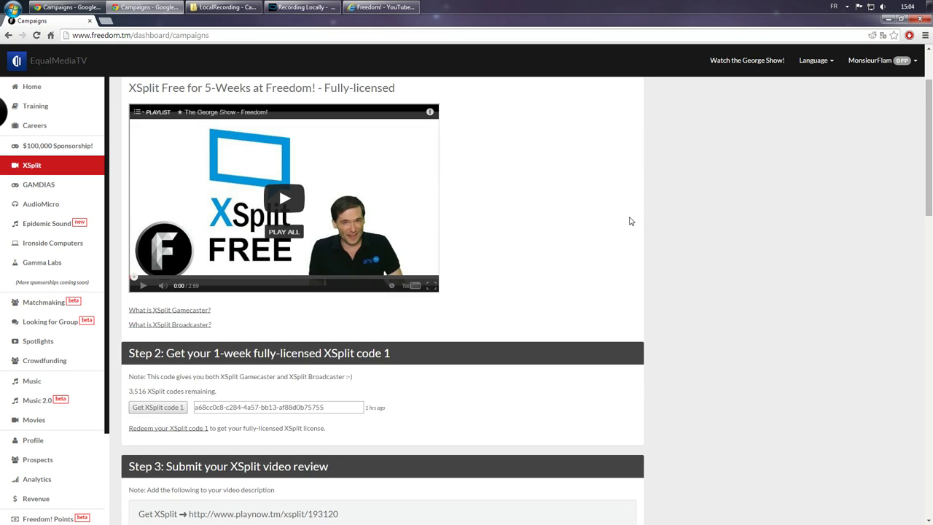
scroll(558, 256, "down", 2)
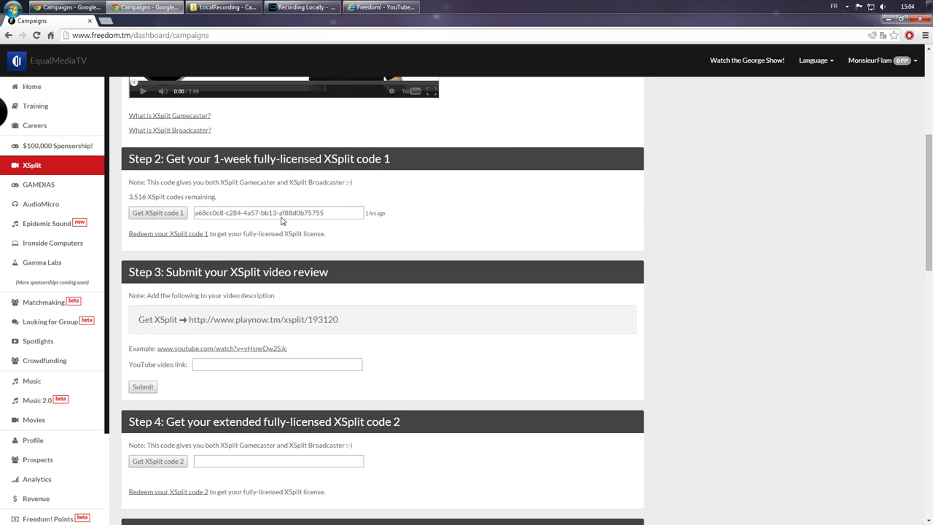
scroll(435, 243, "down", 1)
scroll(435, 244, "up", 1)
scroll(404, 238, "down", 1)
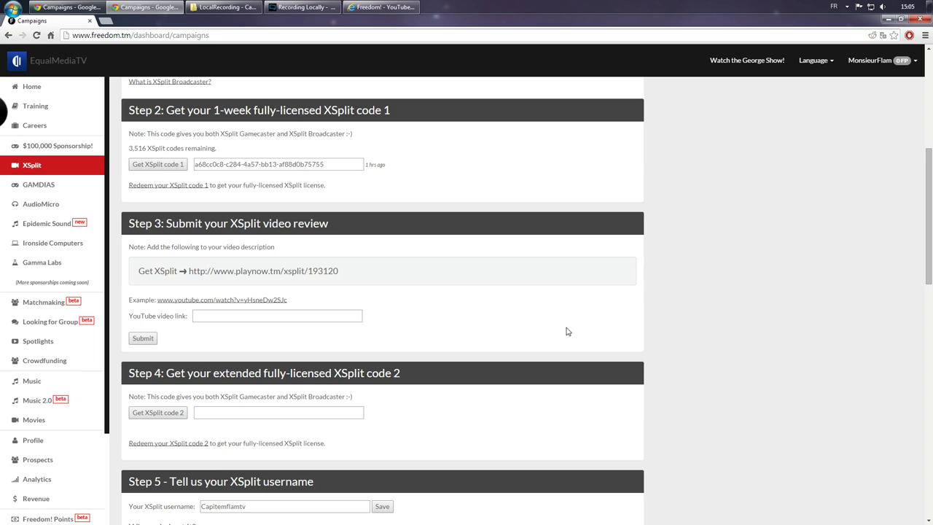
Examine the XSplit video review submission, the extended licence code 2 and the XSplit username instructions
scroll(645, 272, "down", 1)
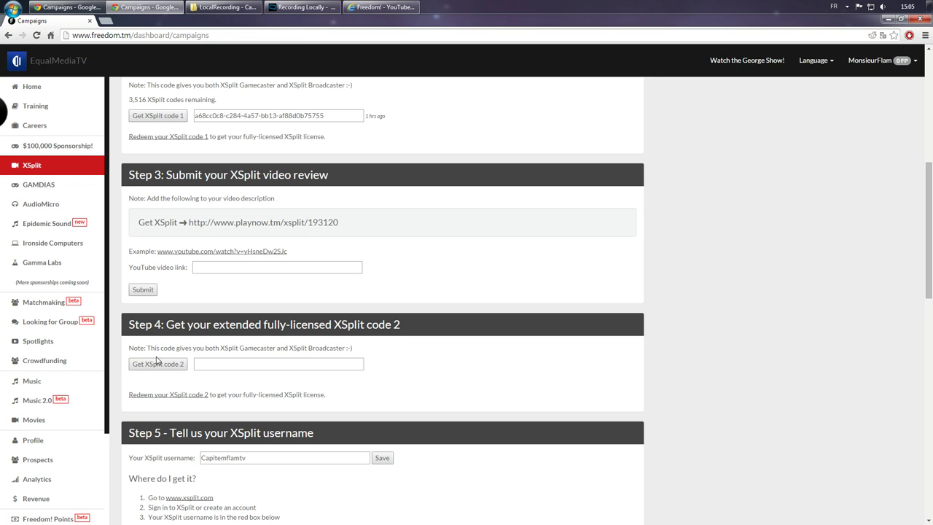
scroll(364, 368, "down", 1)
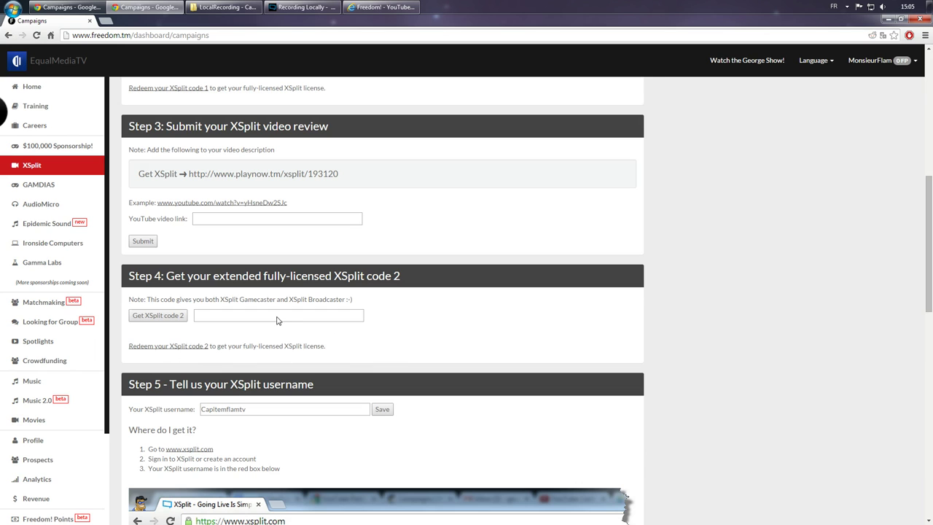
scroll(422, 326, "down", 3)
scroll(658, 281, "down", 2)
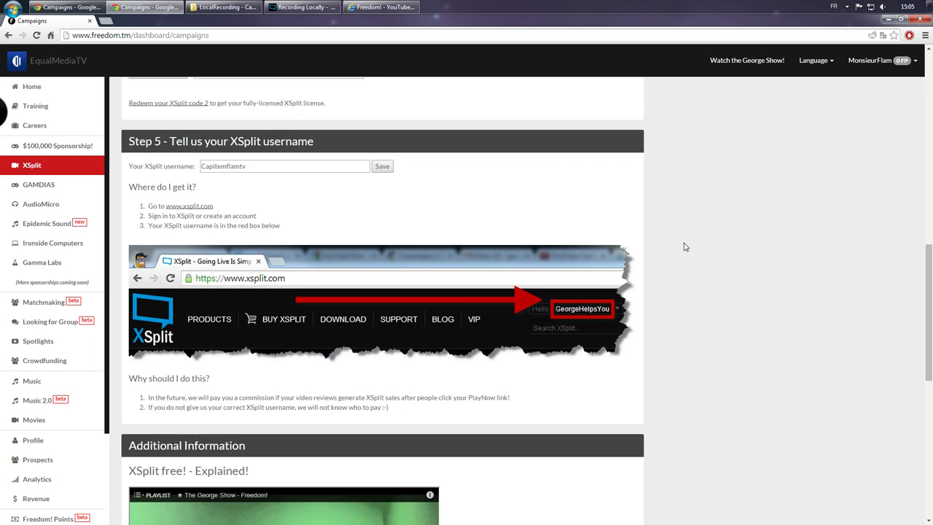
scroll(684, 247, "down", 1)
scroll(684, 247, "up", 3)
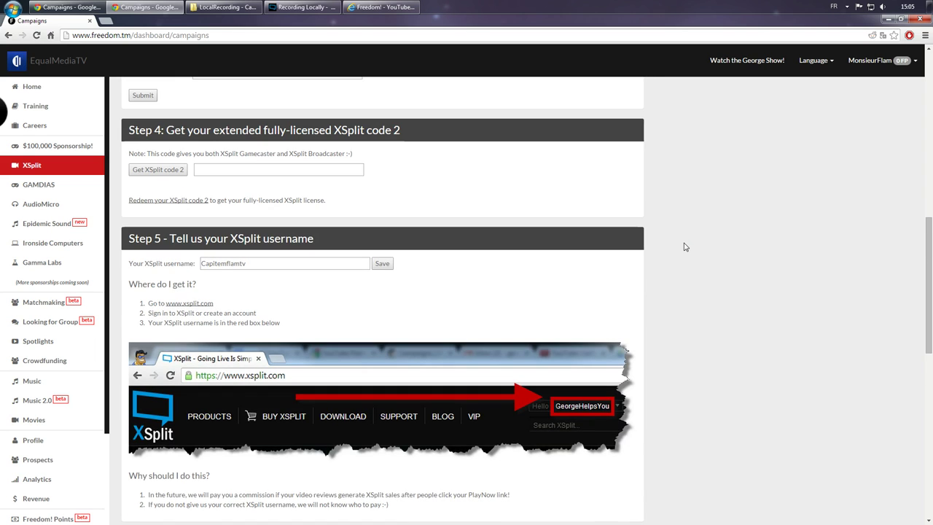
Return to the Freedom! dashboard's home page and close this browser window to show the desktop
scroll(658, 287, "up", 10)
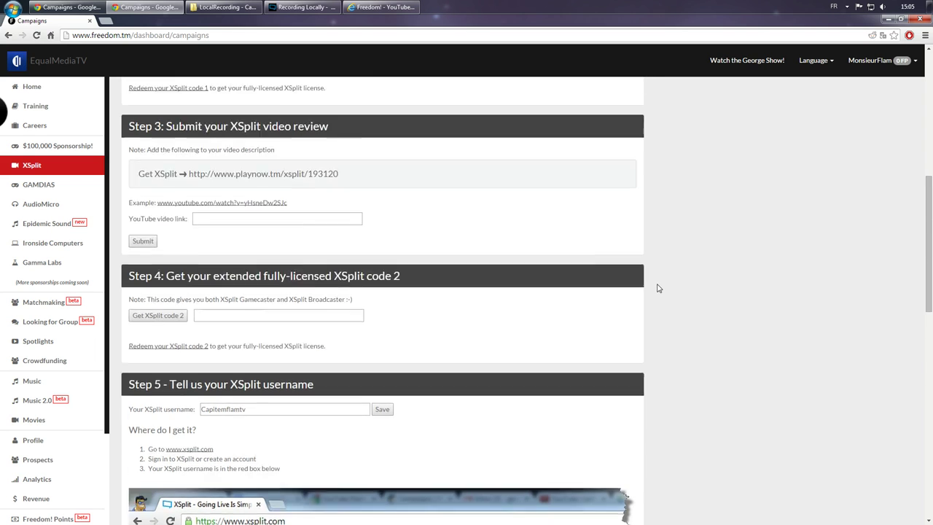
key("F5")
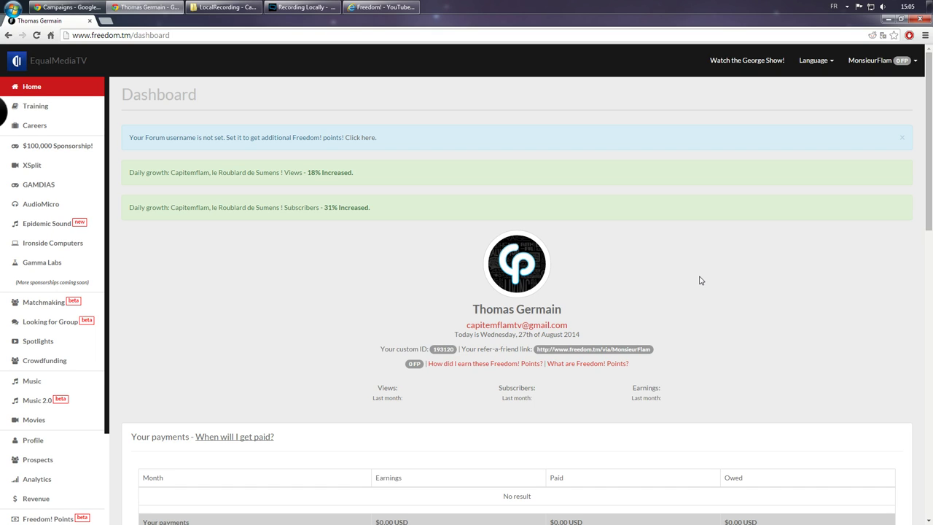
left_click(921, 20)
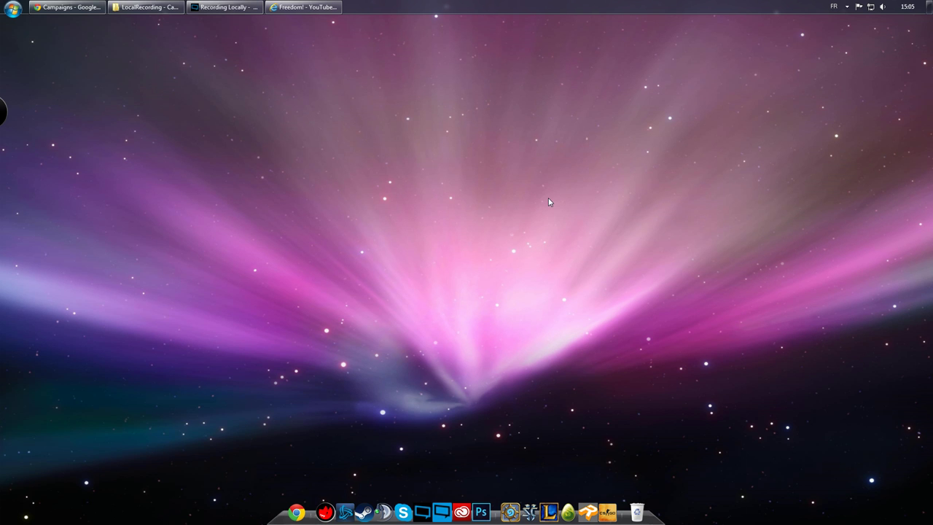